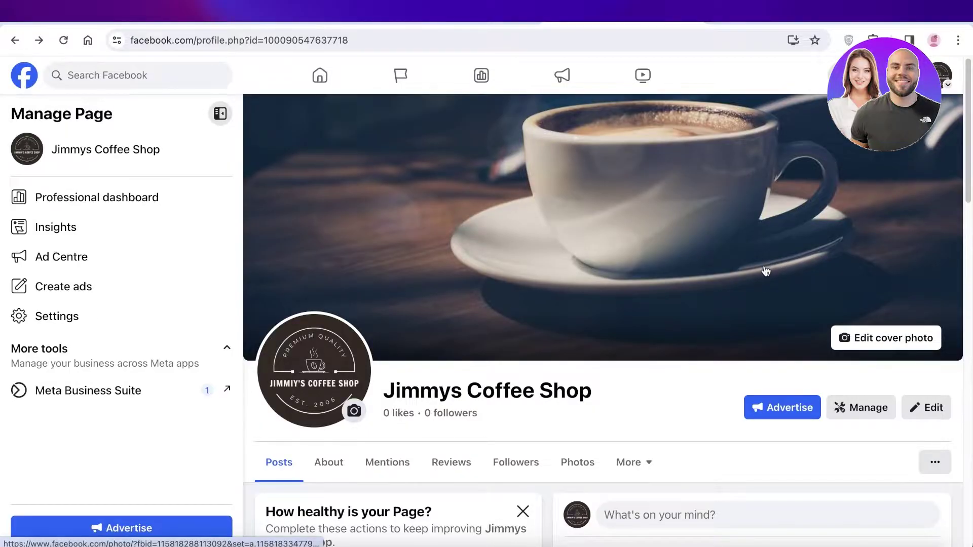
- Close the 'How healthy is your Page?' card on the Jimmys Coffee Shop page
{"action": "scroll", "coordinate": [767, 268], "scroll_direction": "down", "scroll_amount": 10}
{"action": "scroll", "coordinate": [750, 272], "scroll_direction": "up", "scroll_amount": 1}
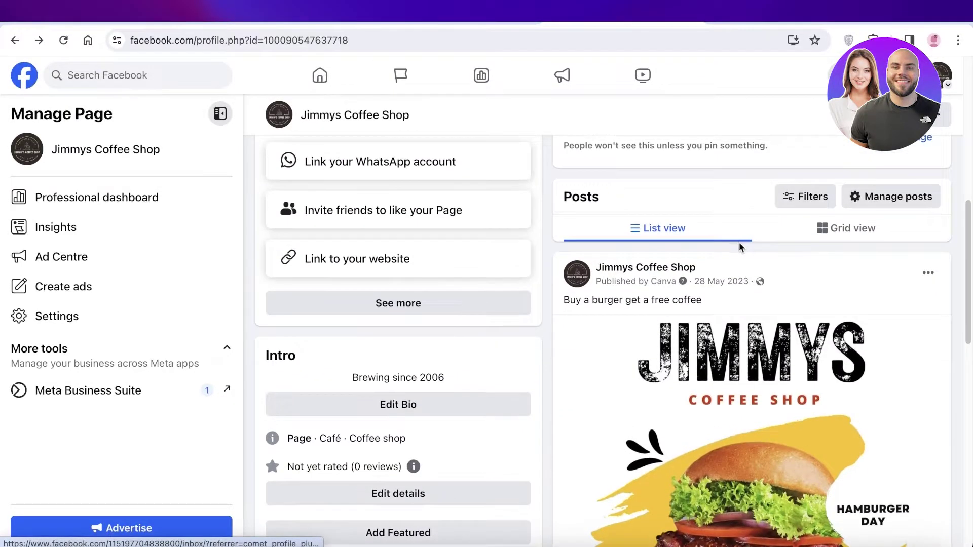
{"action": "scroll", "coordinate": [619, 241], "scroll_direction": "up", "scroll_amount": 10}
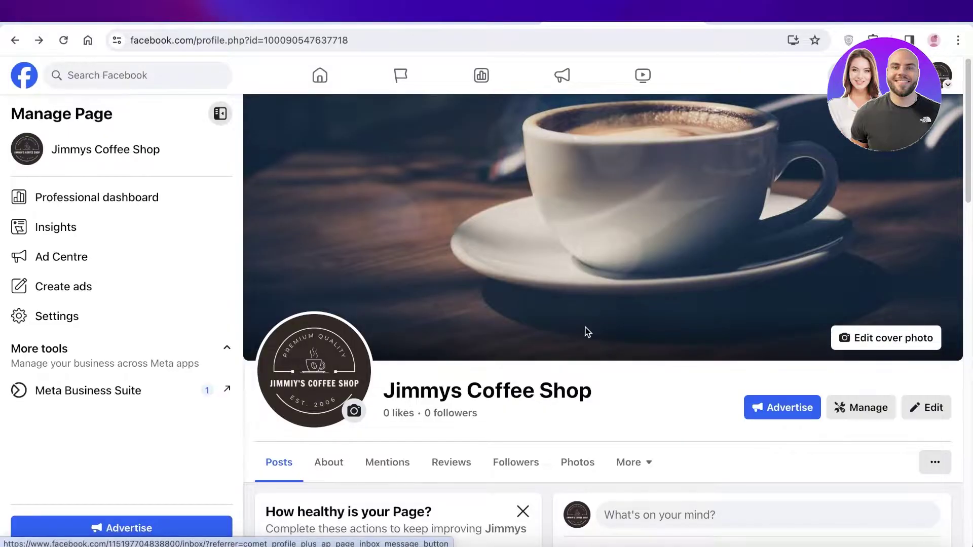
{"action": "scroll", "coordinate": [583, 334], "scroll_direction": "down", "scroll_amount": 1}
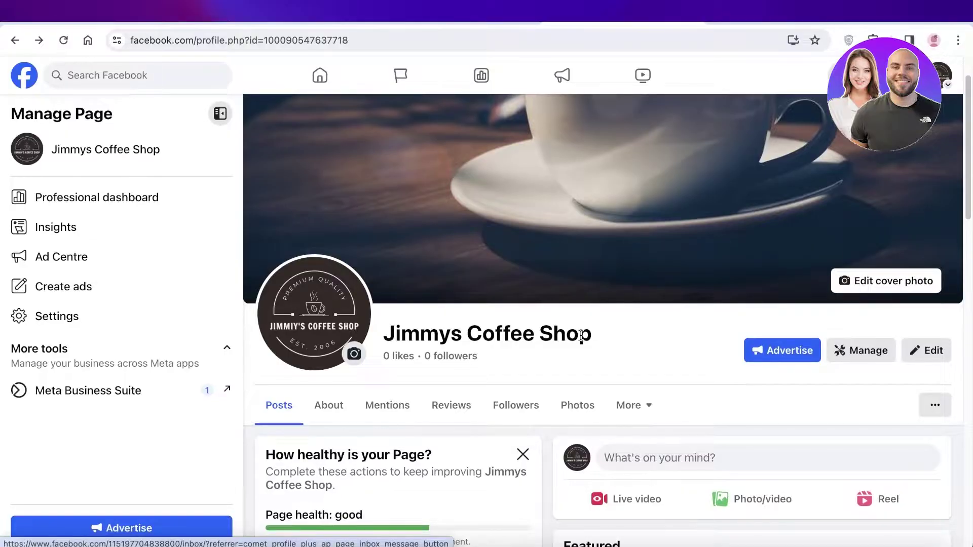
{"action": "scroll", "coordinate": [583, 350], "scroll_direction": "down", "scroll_amount": 3}
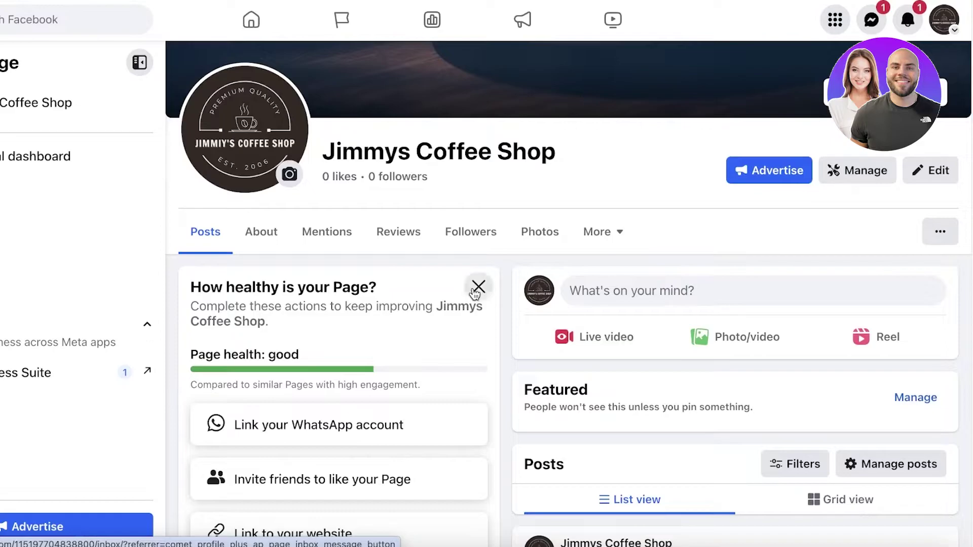
{"action": "left_click", "coordinate": [478, 287]}
{"action": "scroll", "coordinate": [410, 126], "scroll_direction": "up", "scroll_amount": 4}
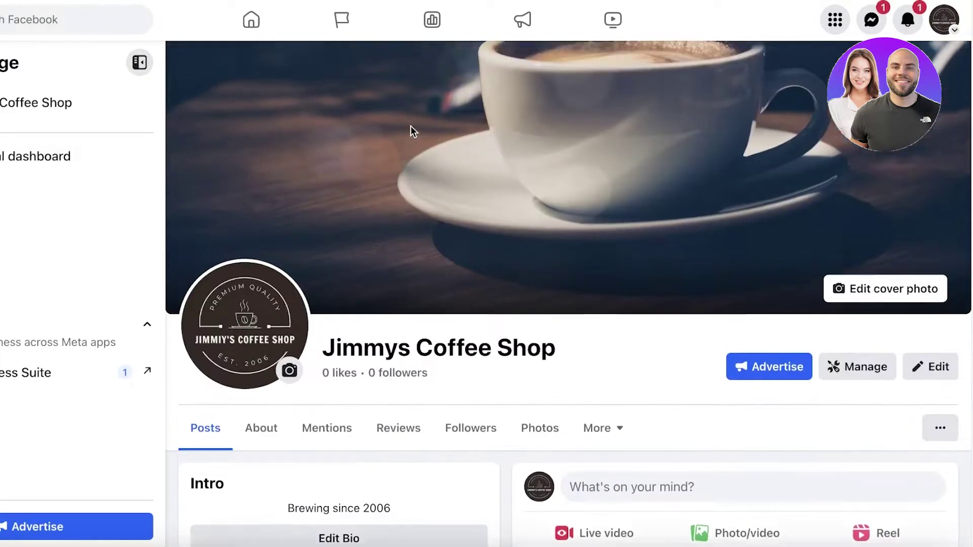
{"action": "scroll", "coordinate": [410, 126], "scroll_direction": "up", "scroll_amount": 1}
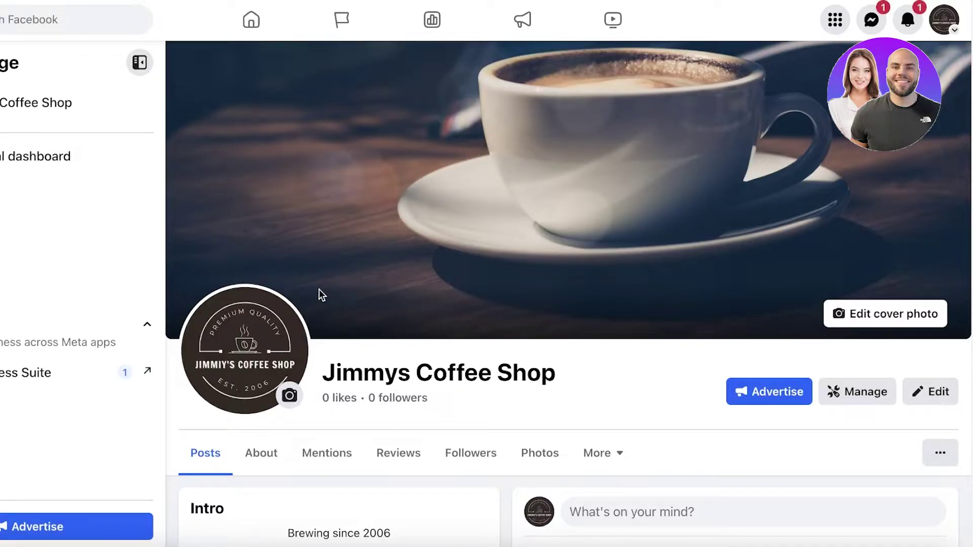
{"action": "scroll", "coordinate": [456, 245], "scroll_direction": "down", "scroll_amount": 3}
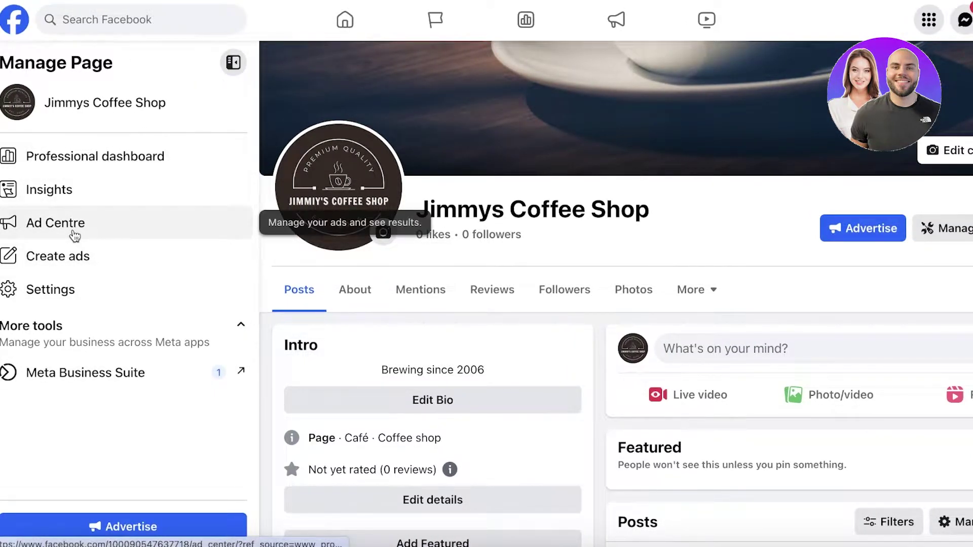
- Open the page in Meta Business Suite and look through Home, Inbox and Notifications
{"action": "left_click", "coordinate": [84, 385]}
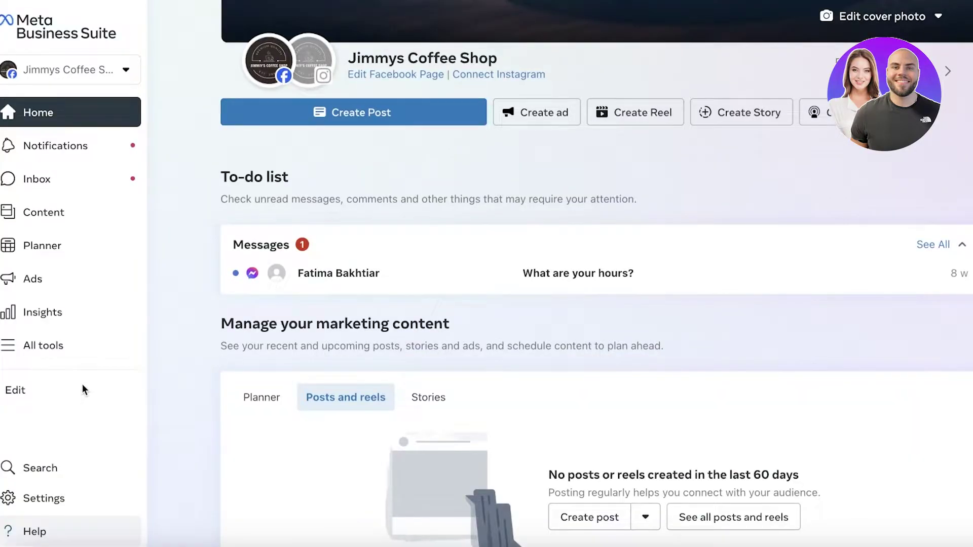
{"action": "scroll", "coordinate": [163, 382], "scroll_direction": "down", "scroll_amount": 2}
{"action": "left_click", "coordinate": [965, 159]}
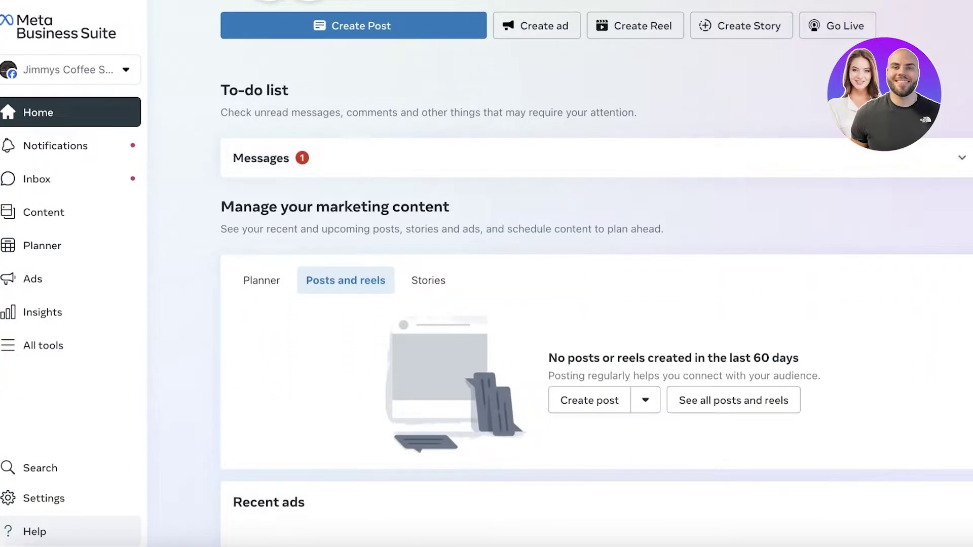
{"action": "left_click", "coordinate": [35, 179]}
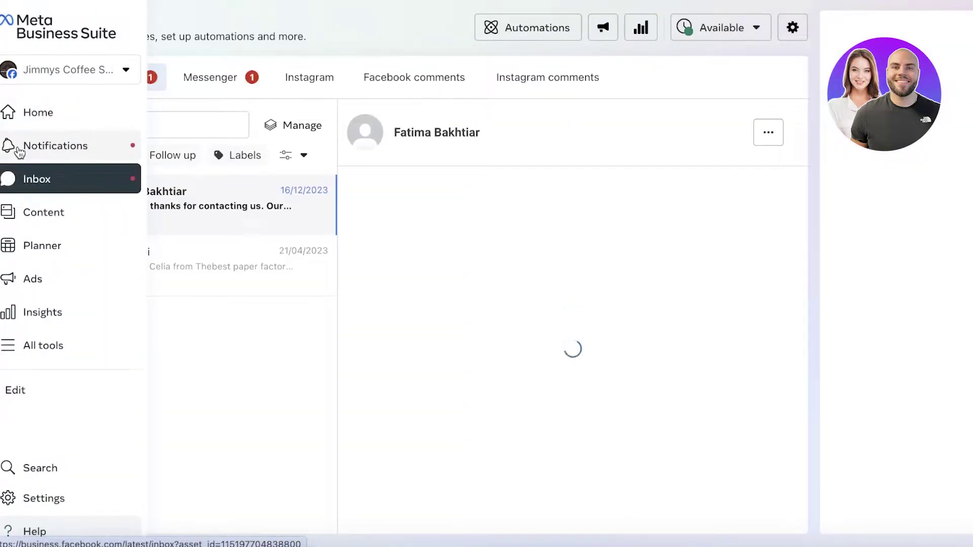
{"action": "left_click", "coordinate": [18, 152]}
{"action": "left_click", "coordinate": [10, 111]}
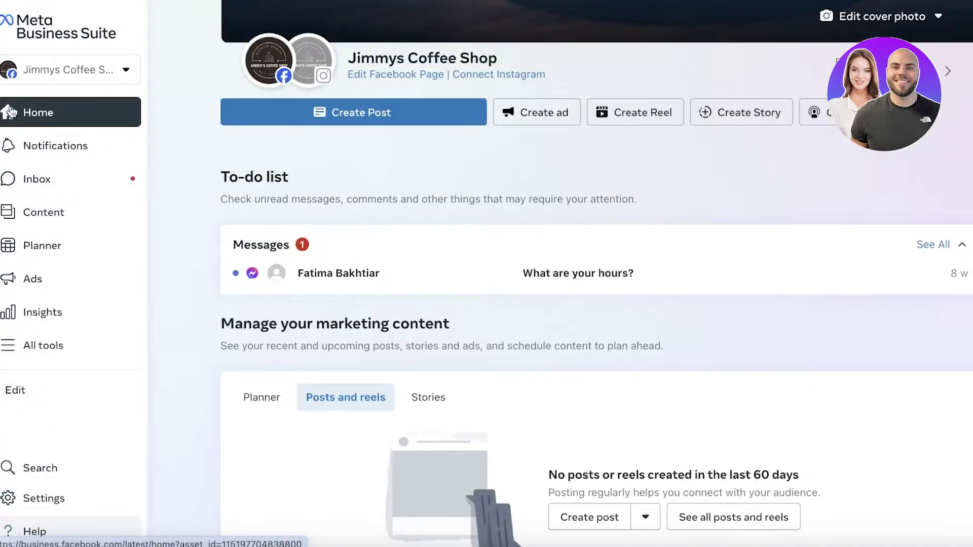
- Check the business account list without switching, then go to the Ads summary
{"action": "scroll", "coordinate": [345, 172], "scroll_direction": "up", "scroll_amount": 3}
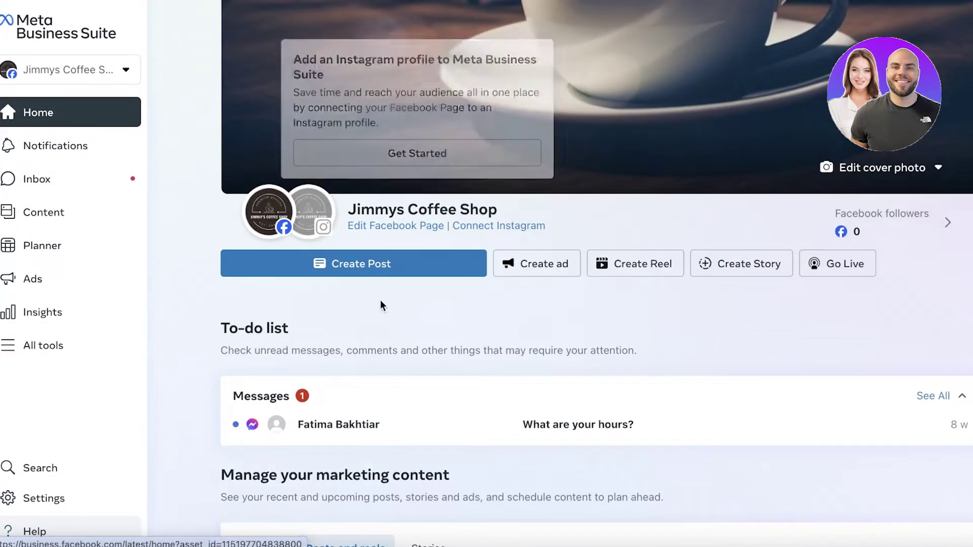
{"action": "scroll", "coordinate": [382, 303], "scroll_direction": "down", "scroll_amount": 3}
{"action": "left_click", "coordinate": [75, 86]}
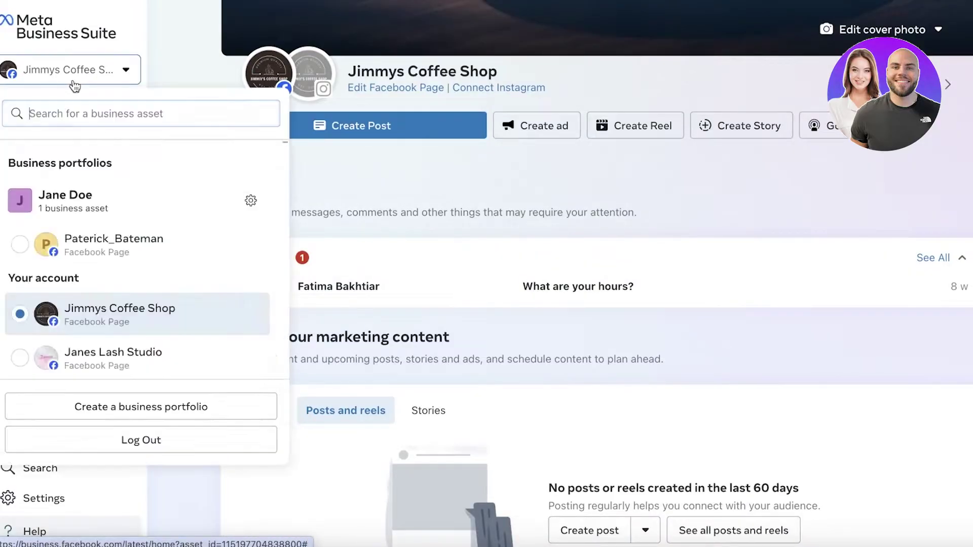
{"action": "left_click", "coordinate": [76, 69]}
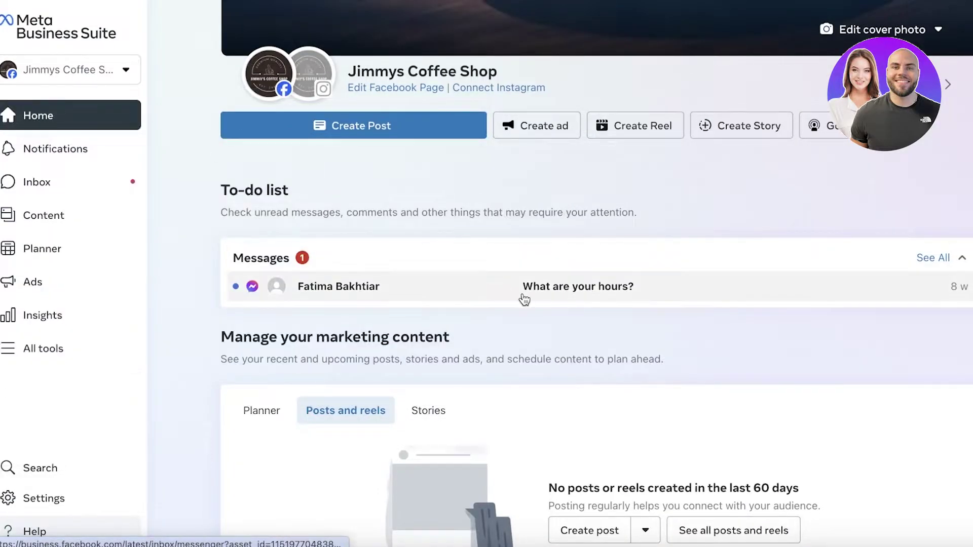
{"action": "scroll", "coordinate": [341, 202], "scroll_direction": "down", "scroll_amount": 1}
{"action": "scroll", "coordinate": [486, 326], "scroll_direction": "down", "scroll_amount": 6}
{"action": "scroll", "coordinate": [457, 324], "scroll_direction": "up", "scroll_amount": 7}
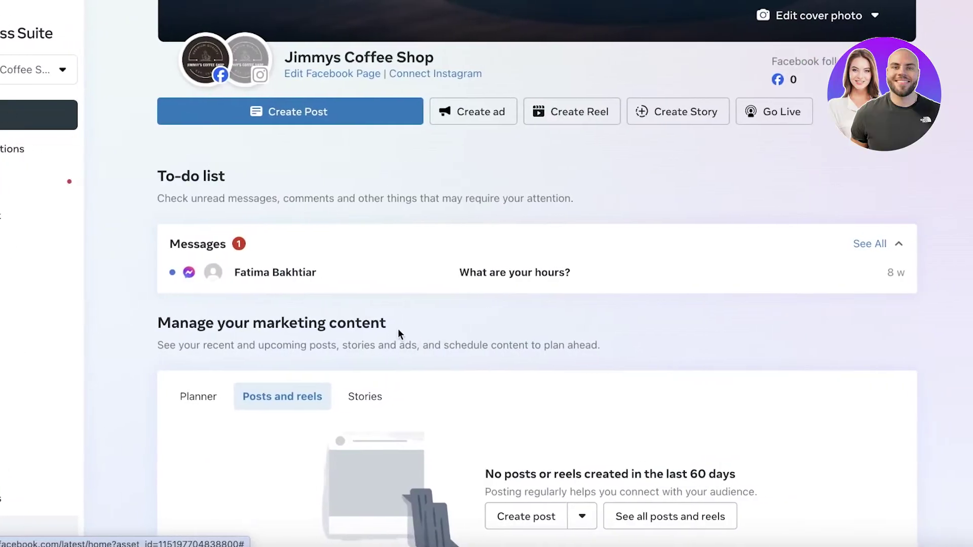
{"action": "scroll", "coordinate": [431, 332], "scroll_direction": "down", "scroll_amount": 3}
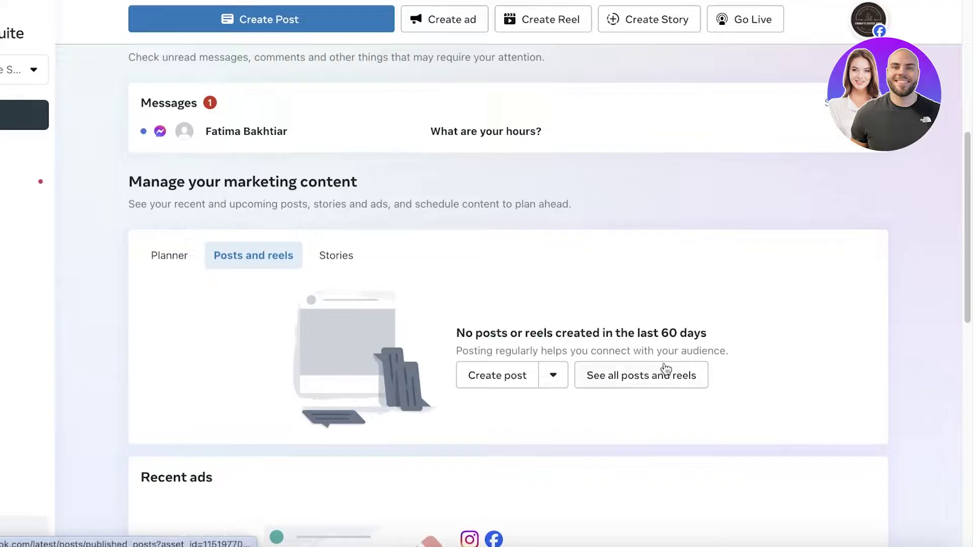
{"action": "scroll", "coordinate": [660, 374], "scroll_direction": "down", "scroll_amount": 1}
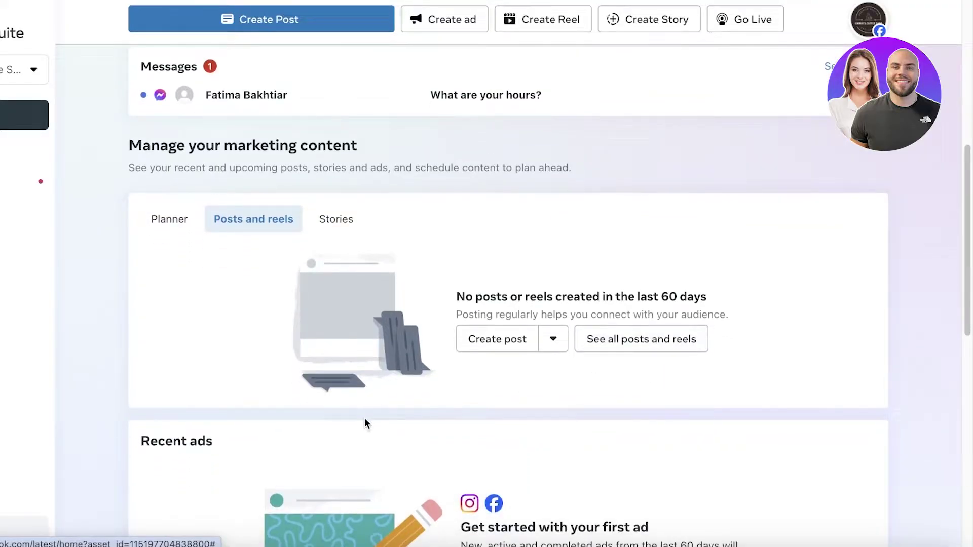
{"action": "scroll", "coordinate": [528, 365], "scroll_direction": "down", "scroll_amount": 3}
{"action": "scroll", "coordinate": [659, 376], "scroll_direction": "down", "scroll_amount": 4}
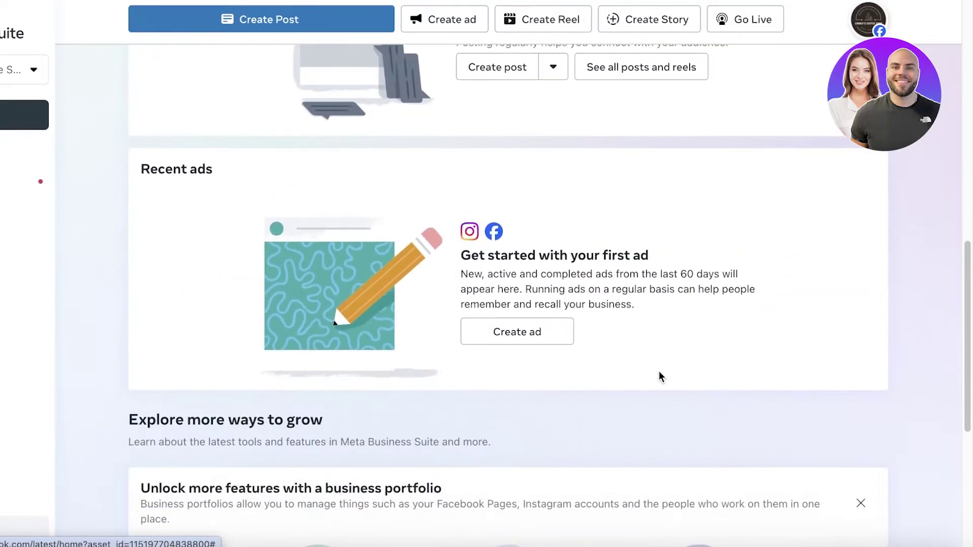
{"action": "scroll", "coordinate": [657, 377], "scroll_direction": "down", "scroll_amount": 5}
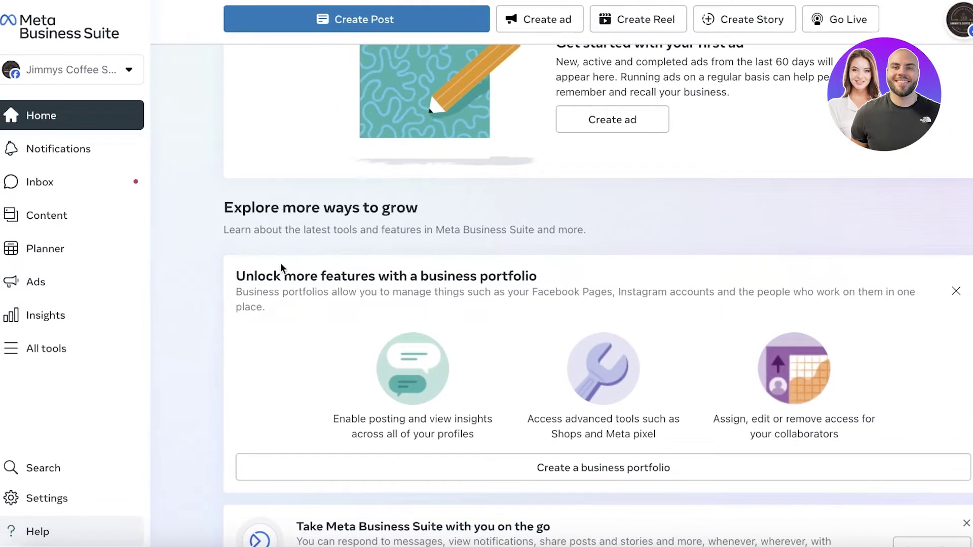
{"action": "left_click", "coordinate": [15, 292]}
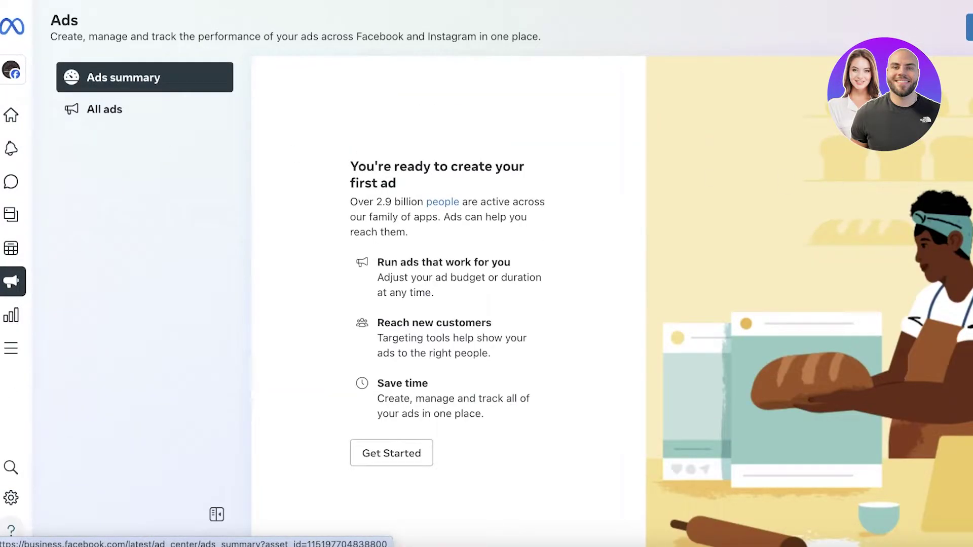
- Start a new ad and look over goal options like Get more leads and Page likes
{"action": "left_click", "coordinate": [969, 27]}
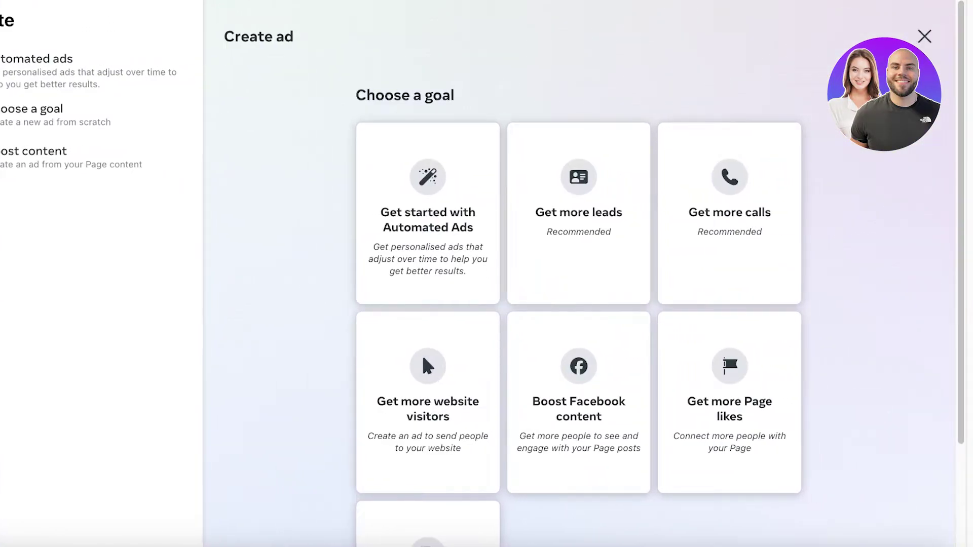
{"action": "scroll", "coordinate": [578, 274], "scroll_direction": "down", "scroll_amount": 3}
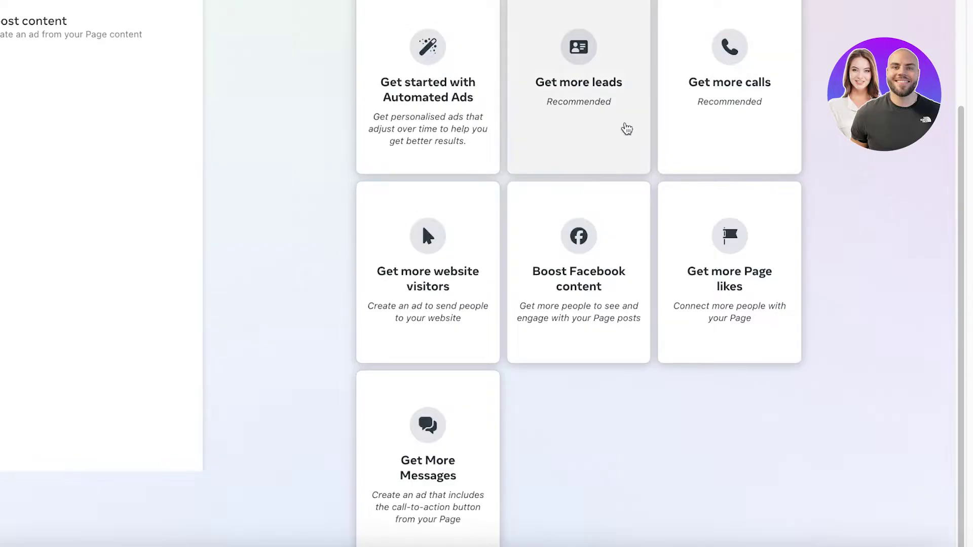
{"action": "scroll", "coordinate": [623, 128], "scroll_direction": "up", "scroll_amount": 2}
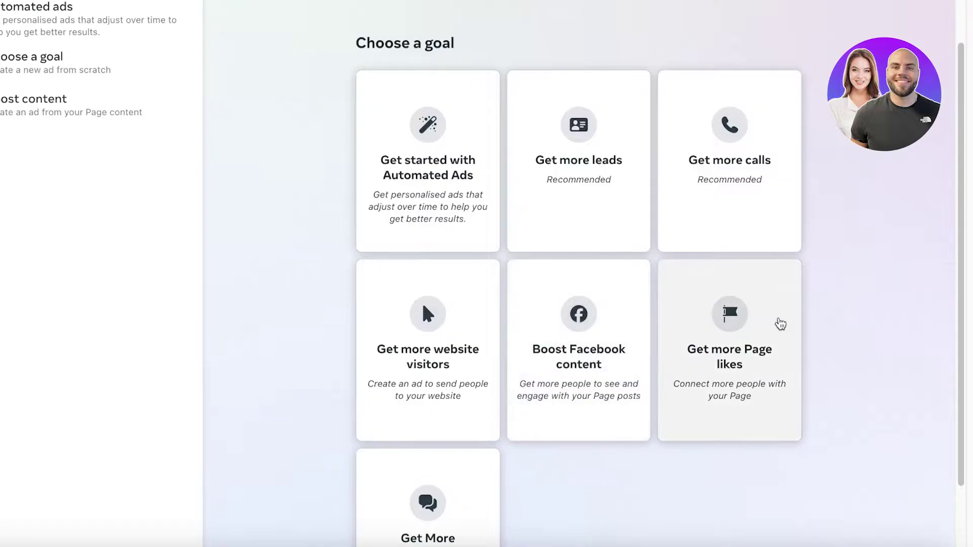
{"action": "scroll", "coordinate": [771, 339], "scroll_direction": "down", "scroll_amount": 1}
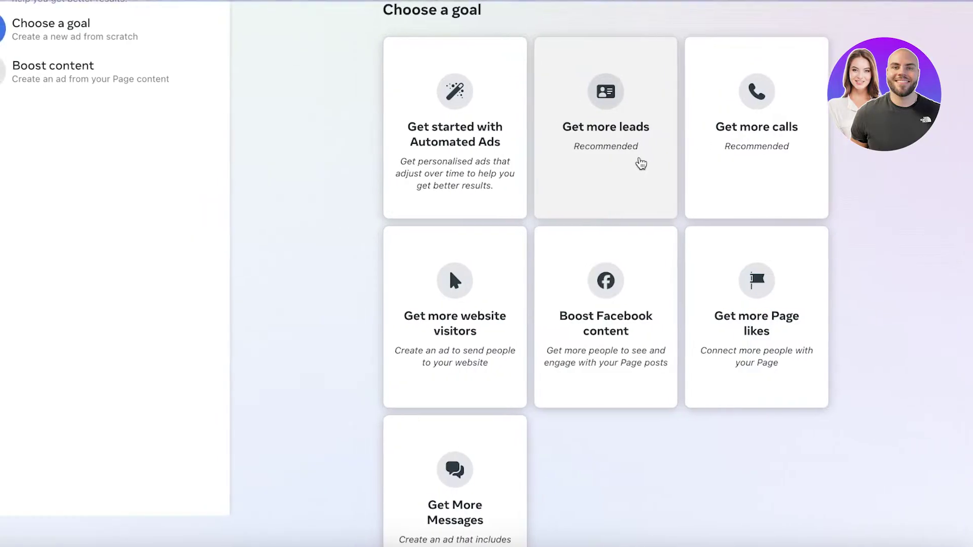
- Try the Get more leads and Get more calls goals, settling on Grow customer base
{"action": "left_click", "coordinate": [614, 163]}
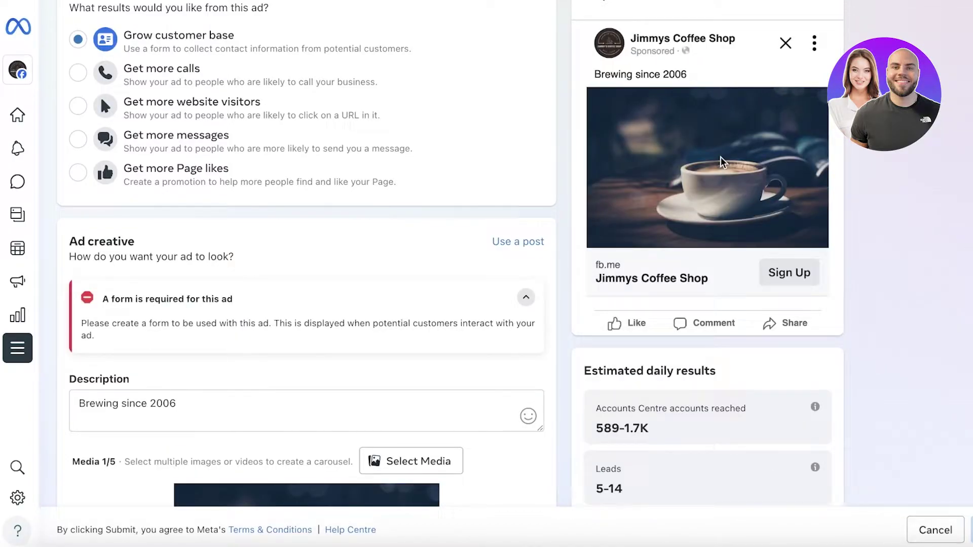
{"action": "scroll", "coordinate": [626, 130], "scroll_direction": "up", "scroll_amount": 2}
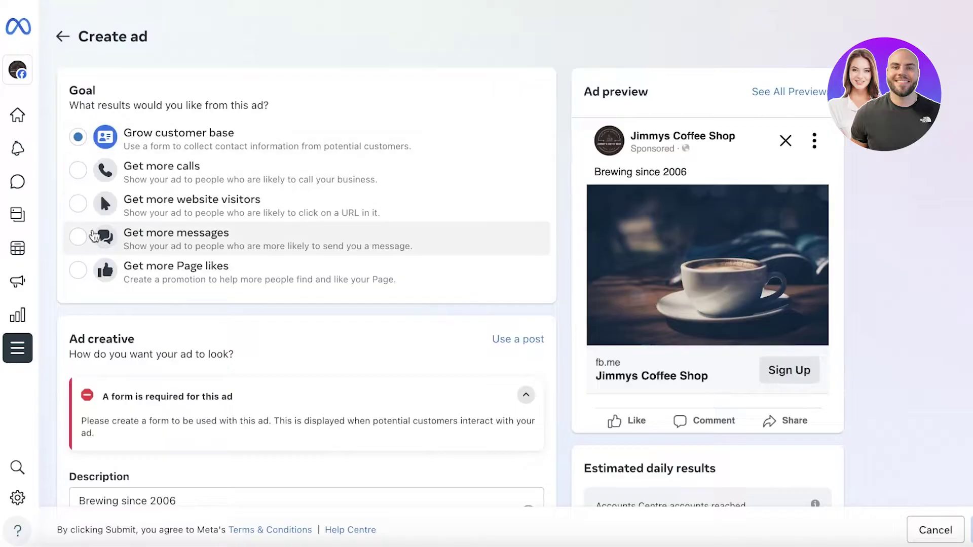
{"action": "left_click", "coordinate": [79, 168]}
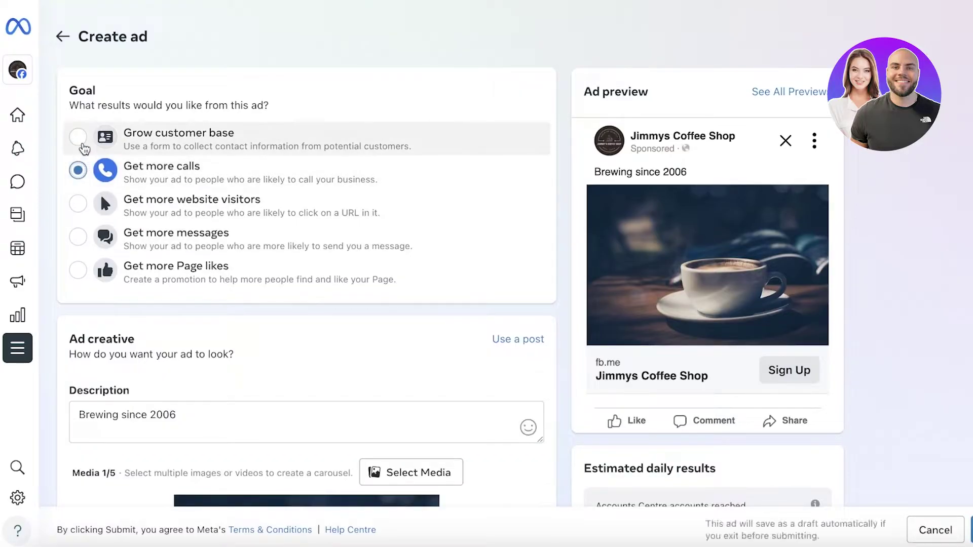
{"action": "left_click", "coordinate": [80, 141]}
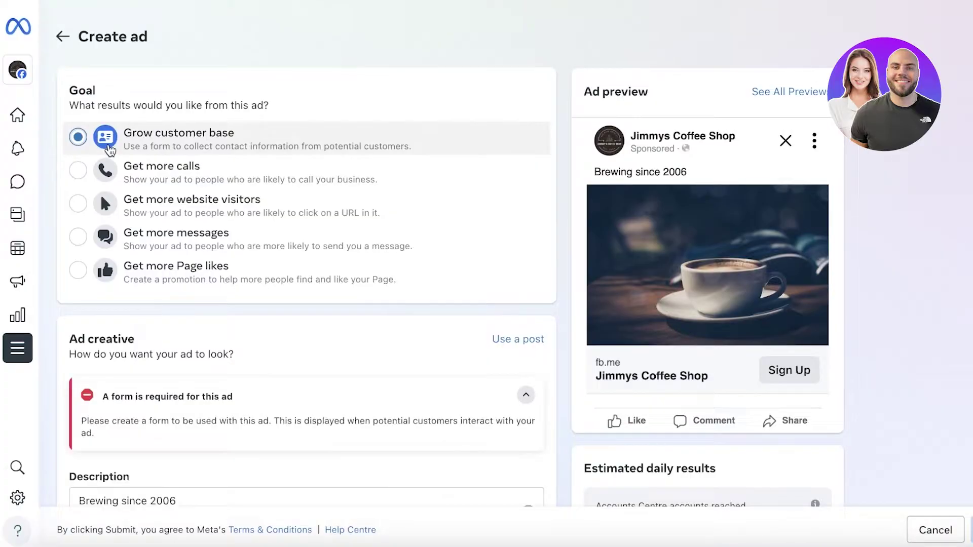
{"action": "scroll", "coordinate": [135, 165], "scroll_direction": "down", "scroll_amount": 3}
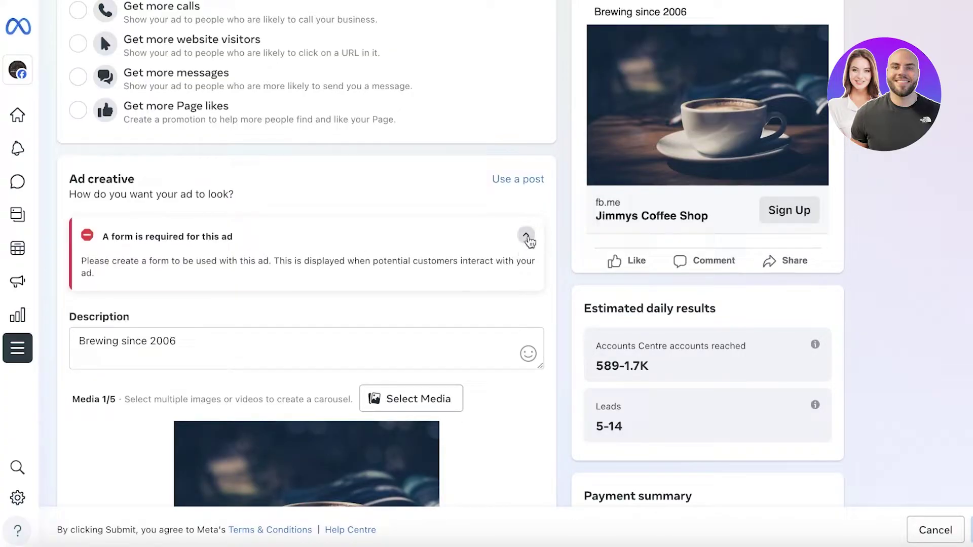
{"action": "left_click", "coordinate": [526, 236]}
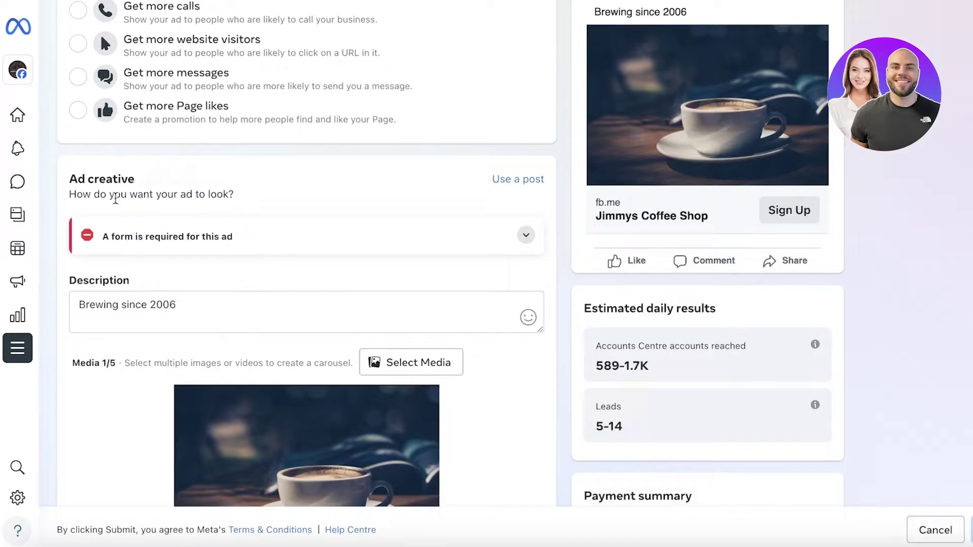
- Browse the existing page posts without choosing one
{"action": "scroll", "coordinate": [710, 112], "scroll_direction": "up", "scroll_amount": 3}
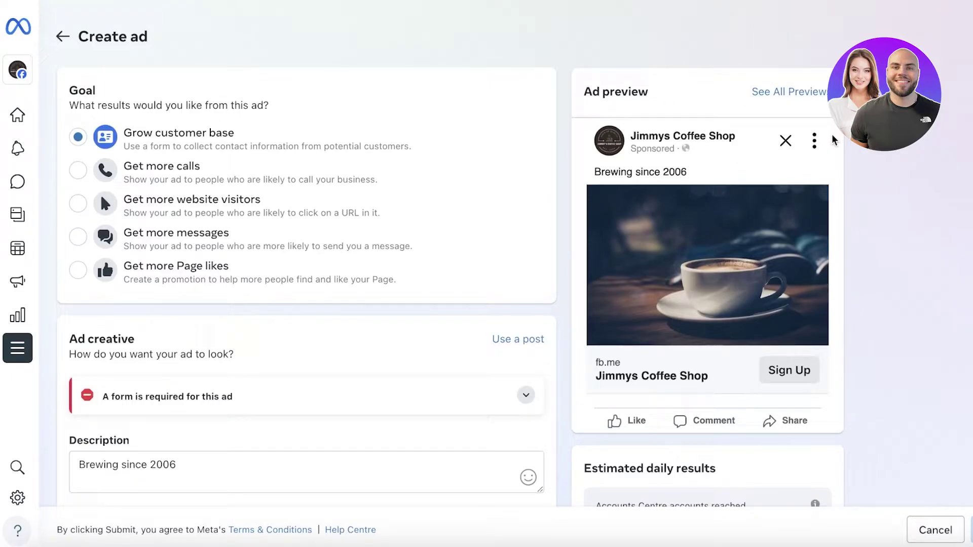
{"action": "scroll", "coordinate": [730, 178], "scroll_direction": "down", "scroll_amount": 6}
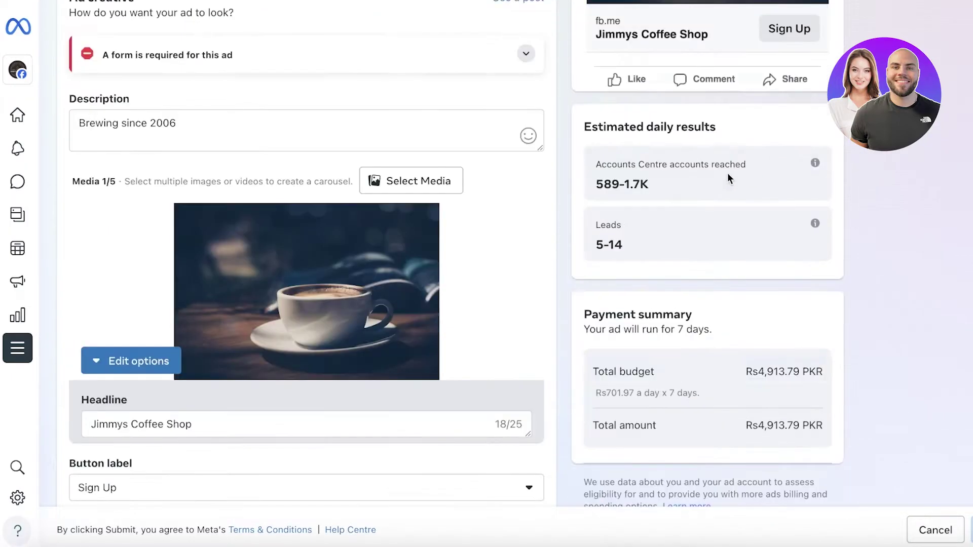
{"action": "scroll", "coordinate": [306, 241], "scroll_direction": "up", "scroll_amount": 1}
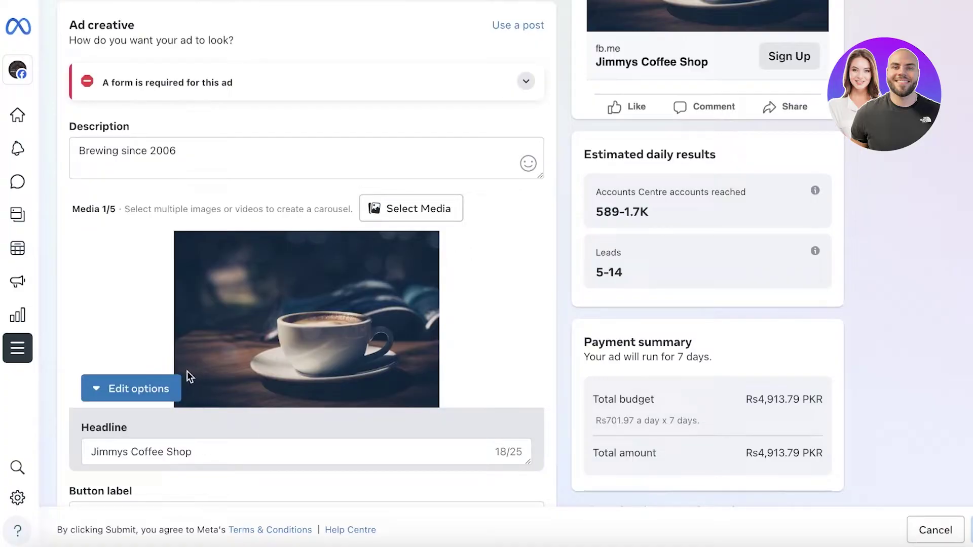
{"action": "scroll", "coordinate": [188, 365], "scroll_direction": "up", "scroll_amount": 3}
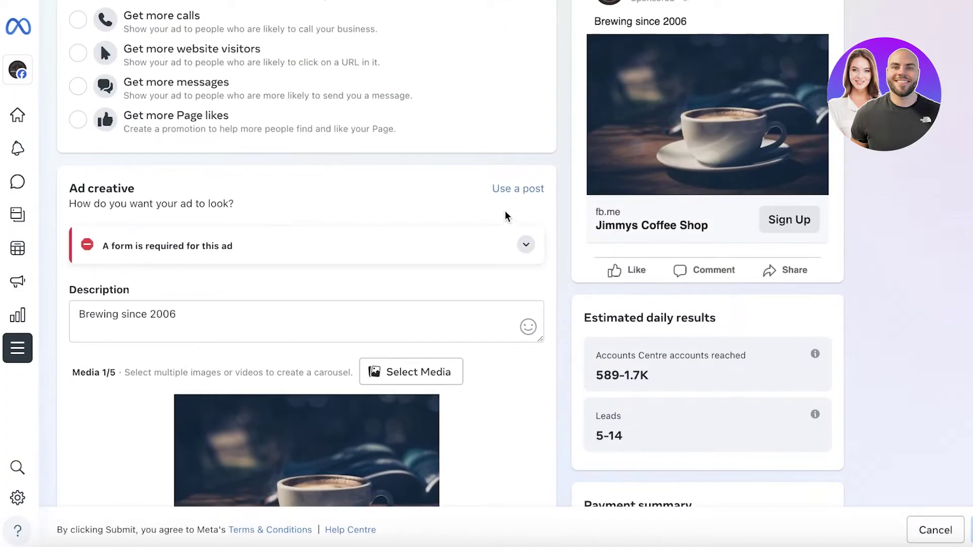
{"action": "left_click", "coordinate": [510, 191]}
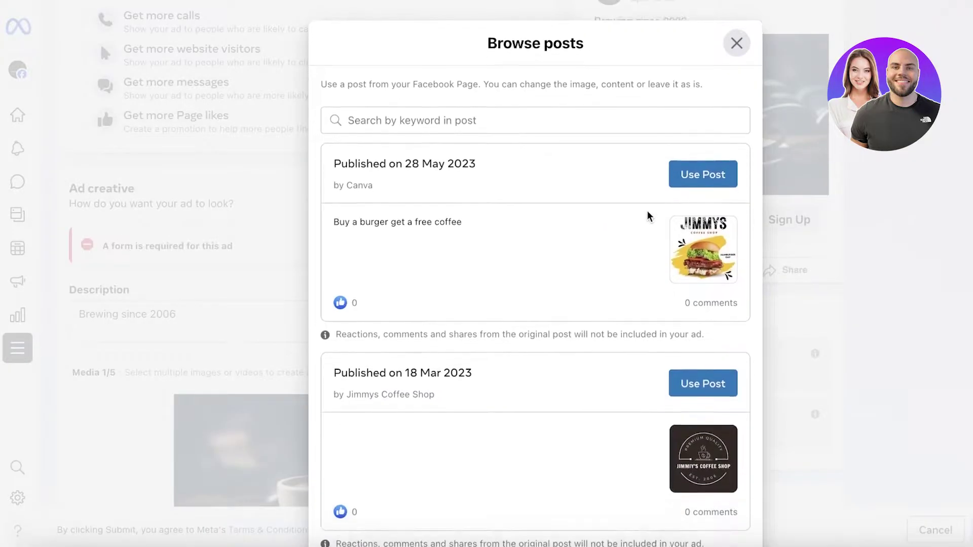
{"action": "scroll", "coordinate": [647, 215], "scroll_direction": "down", "scroll_amount": 2}
{"action": "scroll", "coordinate": [745, 40], "scroll_direction": "up", "scroll_amount": 2}
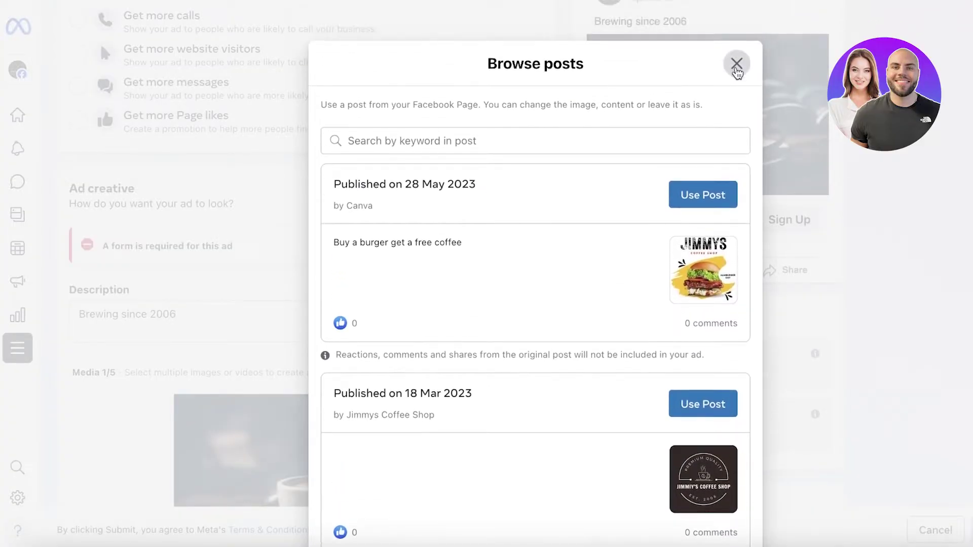
{"action": "left_click", "coordinate": [736, 65]}
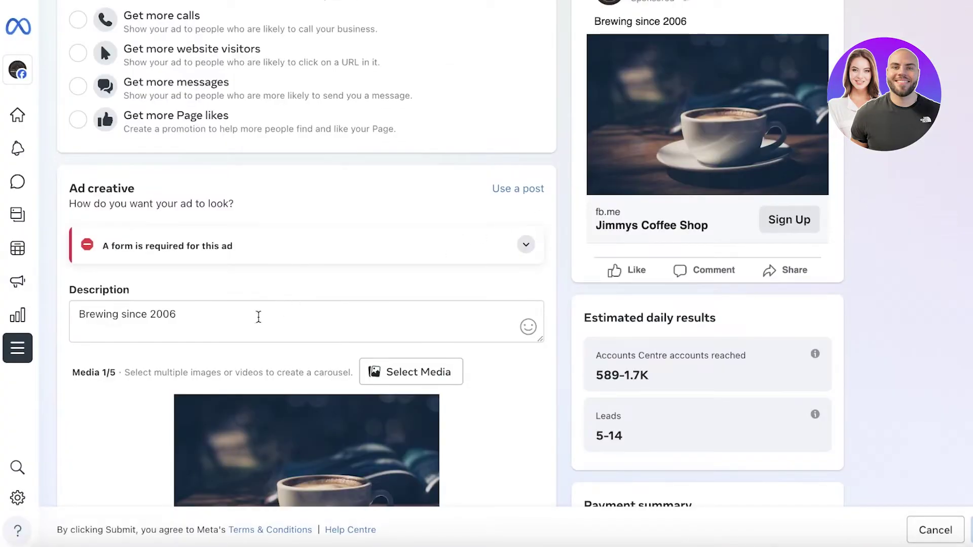
{"action": "left_click", "coordinate": [256, 317]}
{"action": "scroll", "coordinate": [256, 317], "scroll_direction": "up", "scroll_amount": 1}
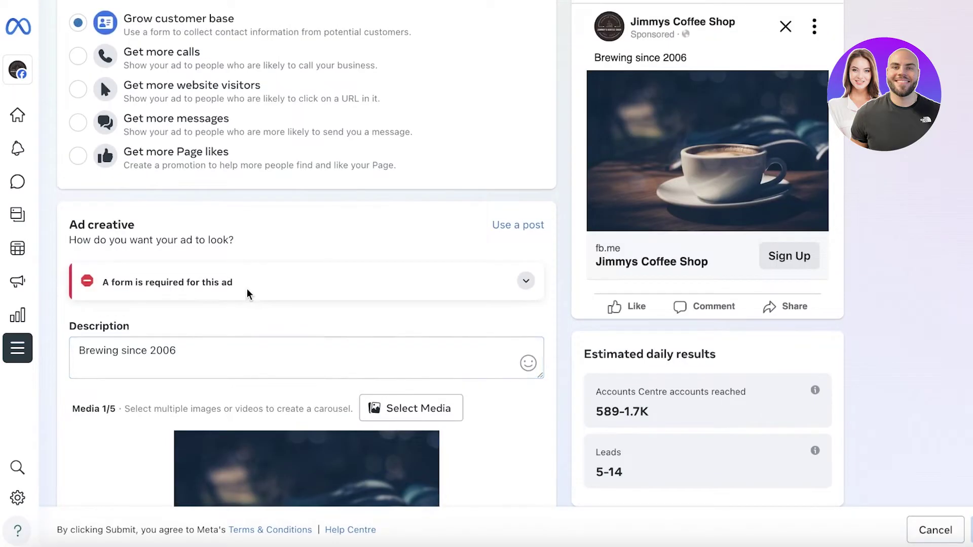
- Use the 'Buy a burger get a free coffee' post as the ad creative
{"action": "left_click", "coordinate": [524, 282]}
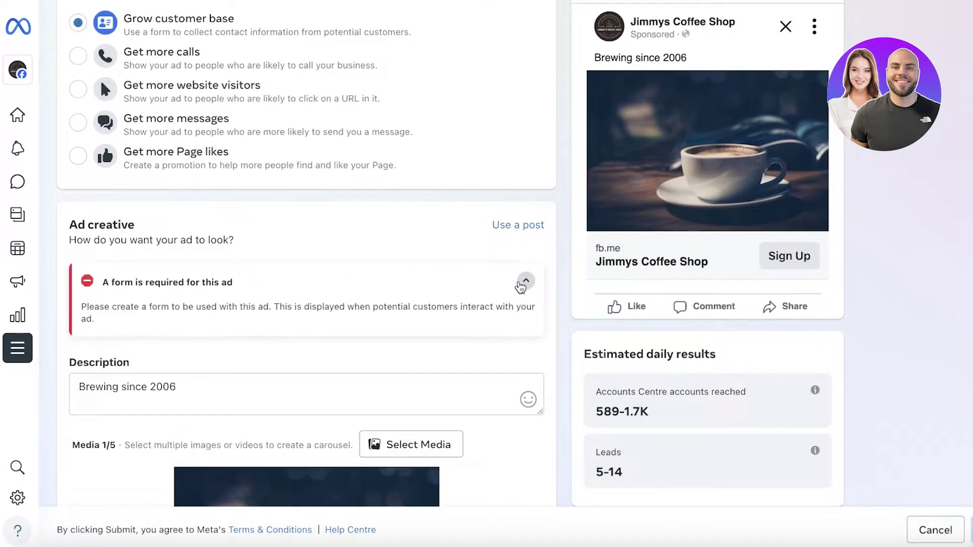
{"action": "scroll", "coordinate": [514, 300], "scroll_direction": "up", "scroll_amount": 1}
{"action": "scroll", "coordinate": [514, 301], "scroll_direction": "up", "scroll_amount": 2}
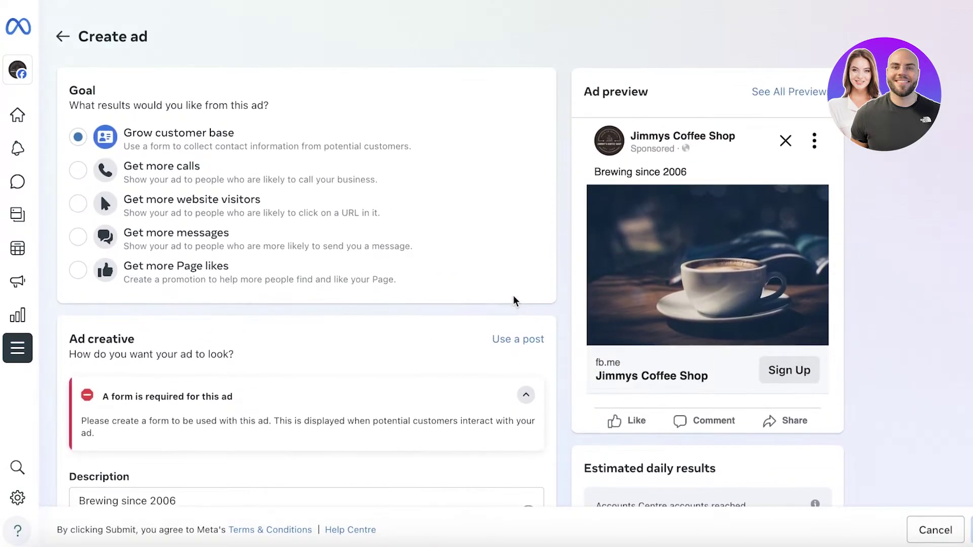
{"action": "left_click", "coordinate": [516, 339]}
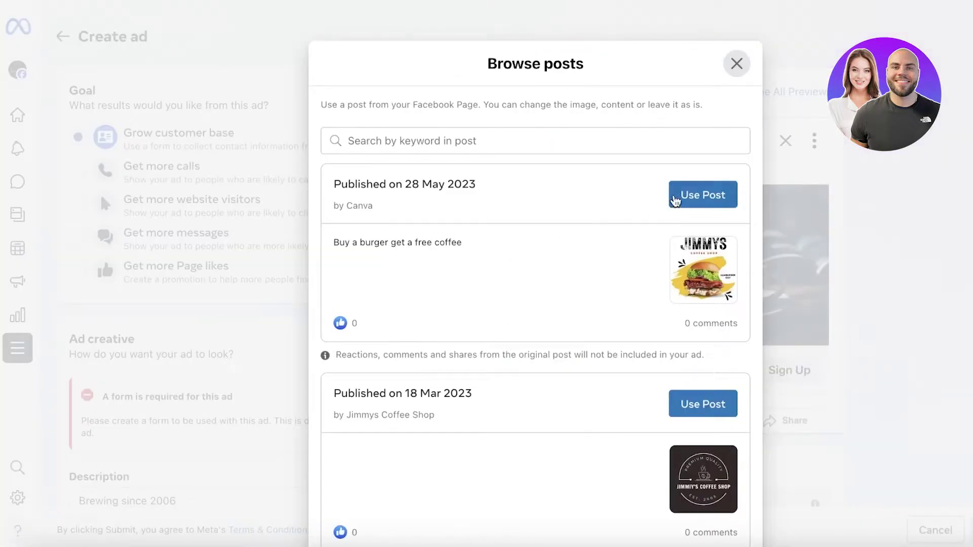
{"action": "left_click", "coordinate": [674, 198]}
{"action": "scroll", "coordinate": [971, 244], "scroll_direction": "down", "scroll_amount": 3}
{"action": "scroll", "coordinate": [661, 259], "scroll_direction": "up", "scroll_amount": 3}
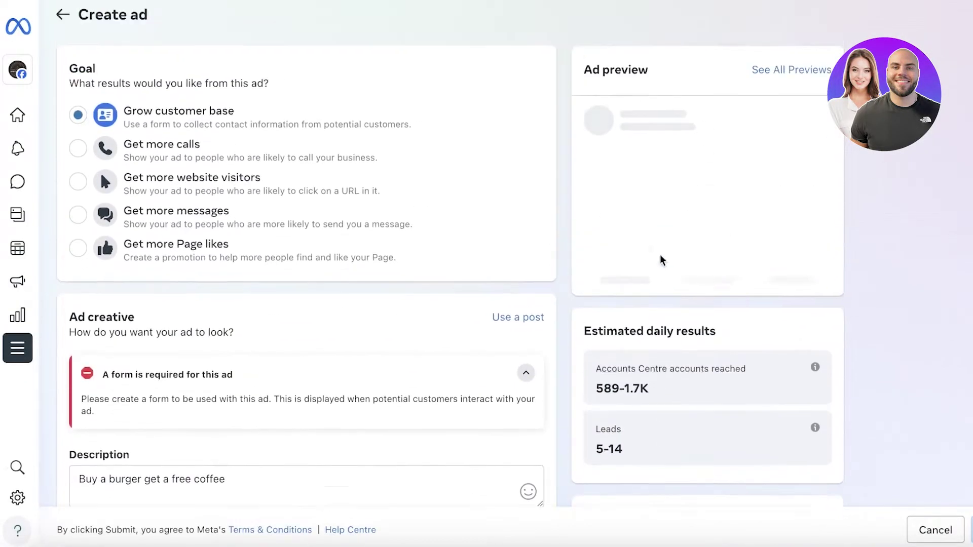
- Keep the burger post selected and view the call-to-action label choices
{"action": "left_click", "coordinate": [516, 339]}
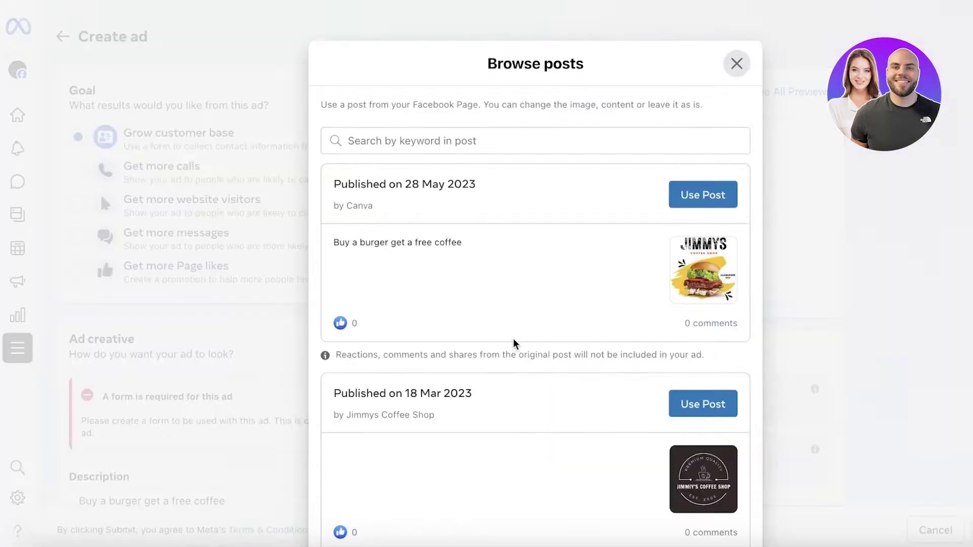
{"action": "scroll", "coordinate": [667, 280], "scroll_direction": "down", "scroll_amount": 2}
{"action": "scroll", "coordinate": [710, 203], "scroll_direction": "up", "scroll_amount": 2}
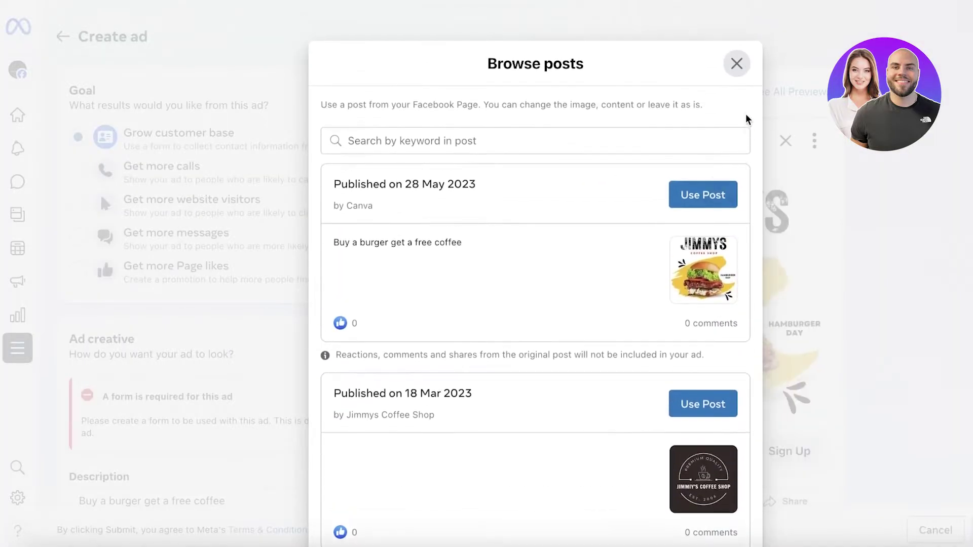
{"action": "left_click", "coordinate": [744, 68]}
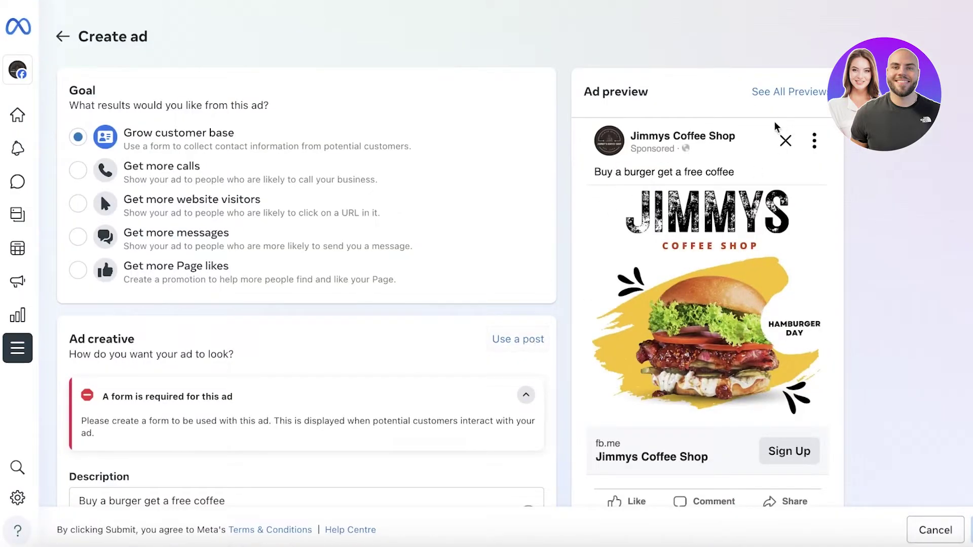
{"action": "scroll", "coordinate": [471, 355], "scroll_direction": "down", "scroll_amount": 6}
{"action": "scroll", "coordinate": [369, 363], "scroll_direction": "down", "scroll_amount": 3}
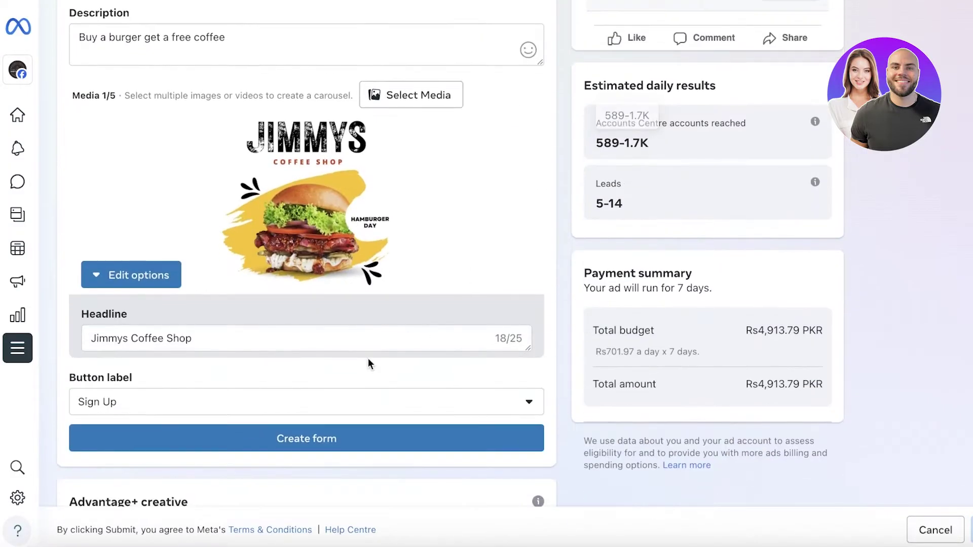
{"action": "scroll", "coordinate": [168, 228], "scroll_direction": "down", "scroll_amount": 3}
{"action": "left_click", "coordinate": [212, 233]}
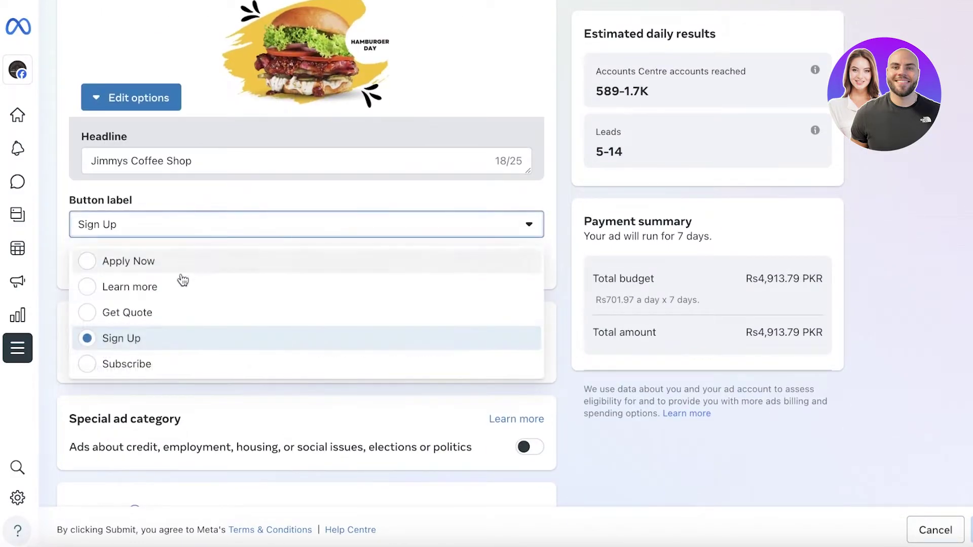
- Keep Sign Up as the call to action and name a new lead form 'Contact Form'
{"action": "left_click", "coordinate": [221, 205]}
{"action": "left_click", "coordinate": [254, 263]}
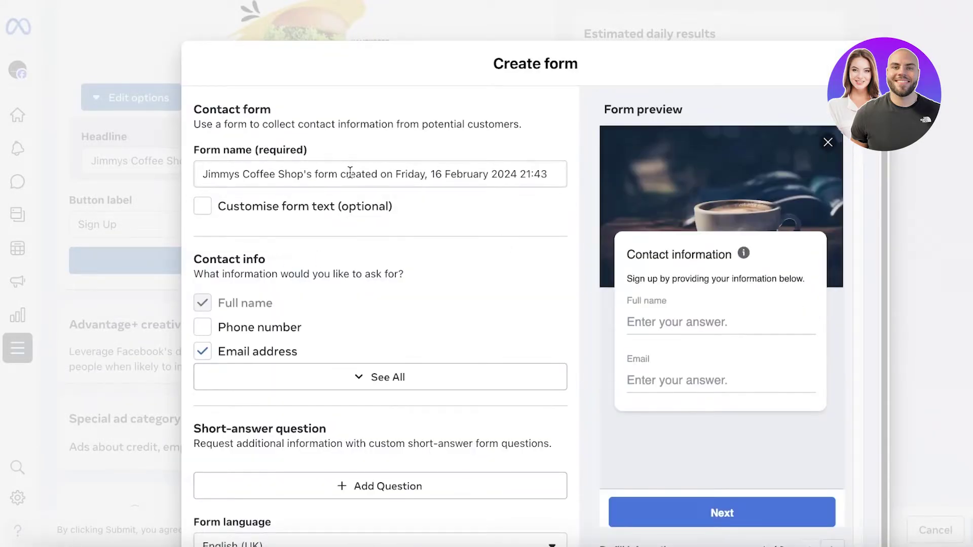
{"action": "triple_click", "coordinate": [250, 177]}
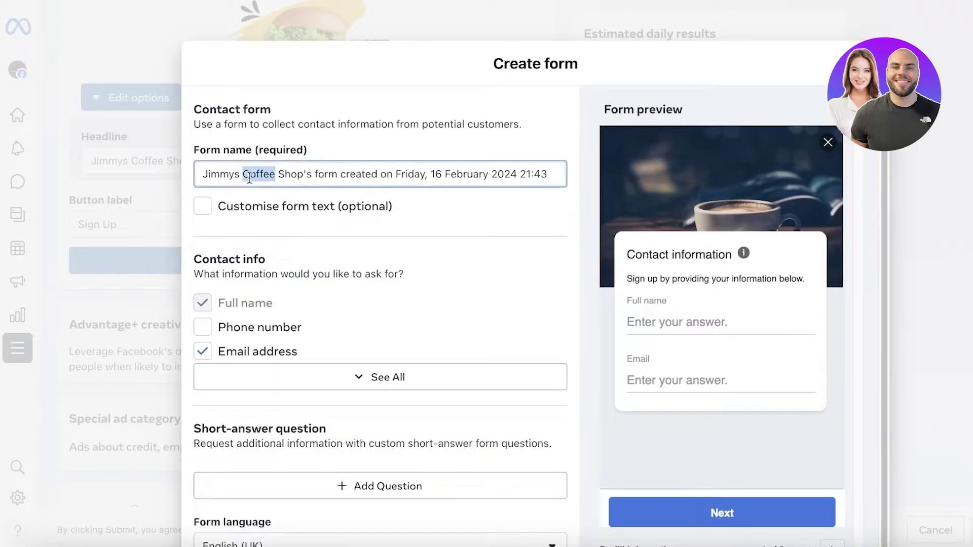
{"action": "type", "text": "Cont"}
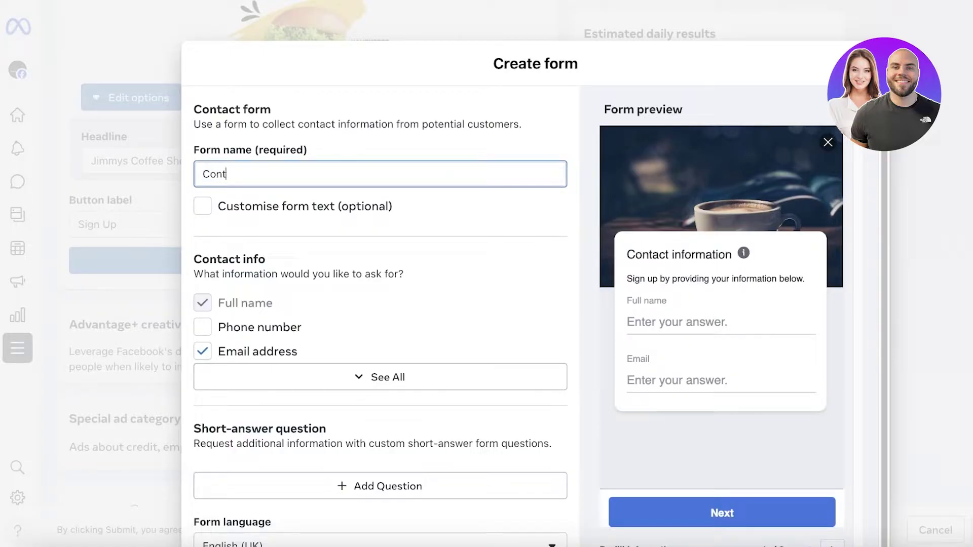
{"action": "type", "text": "act Form"}
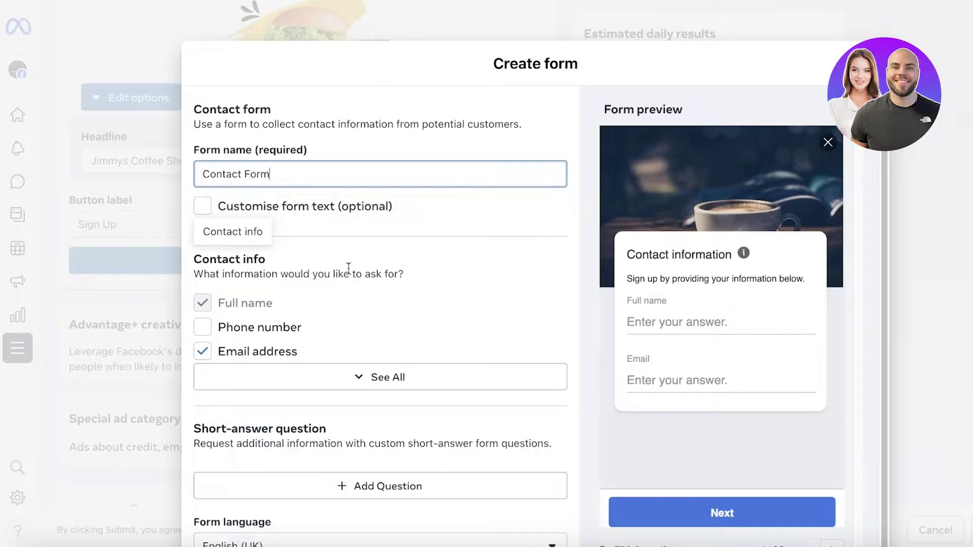
- Review the form's contact fields and preview screens, then save the form
{"action": "scroll", "coordinate": [238, 325], "scroll_direction": "down", "scroll_amount": 2}
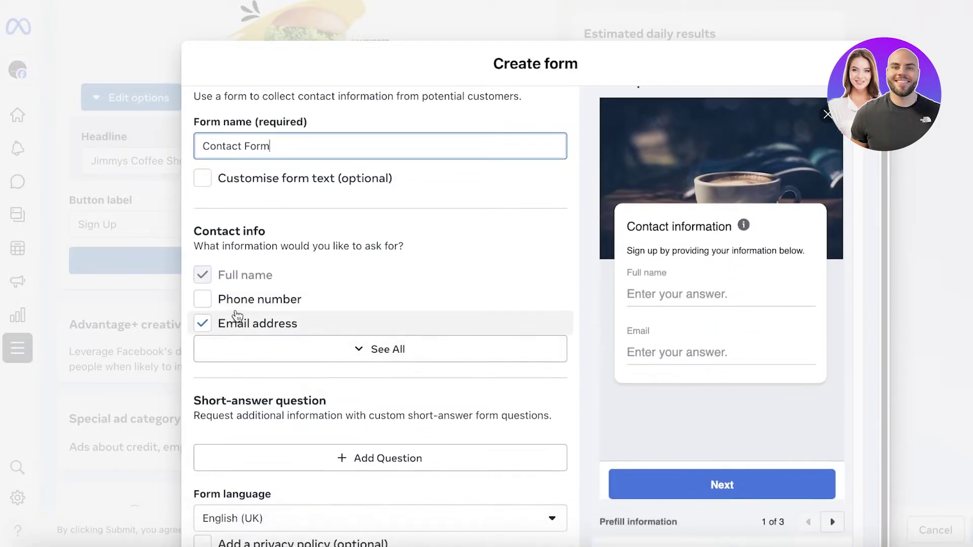
{"action": "left_click", "coordinate": [273, 355]}
{"action": "left_click", "coordinate": [352, 350]}
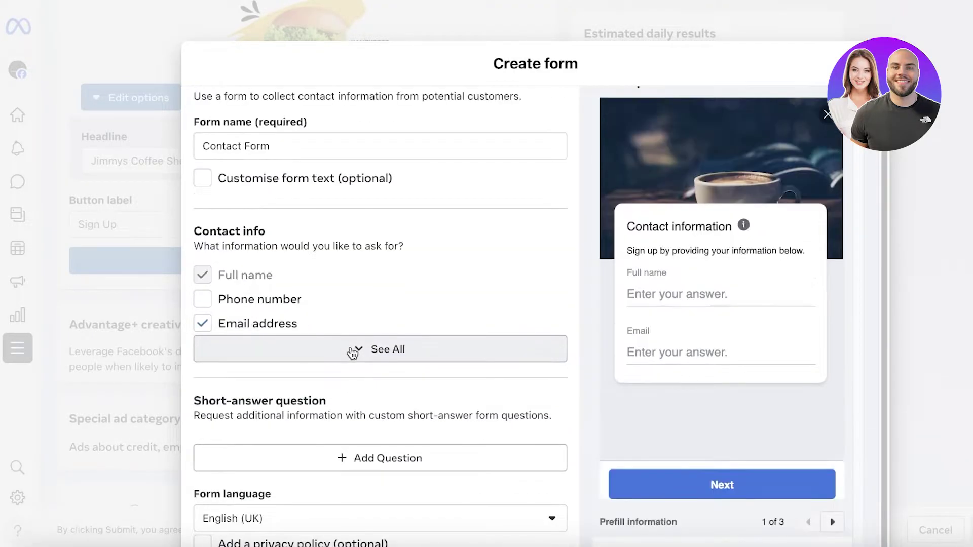
{"action": "scroll", "coordinate": [315, 363], "scroll_direction": "down", "scroll_amount": 3}
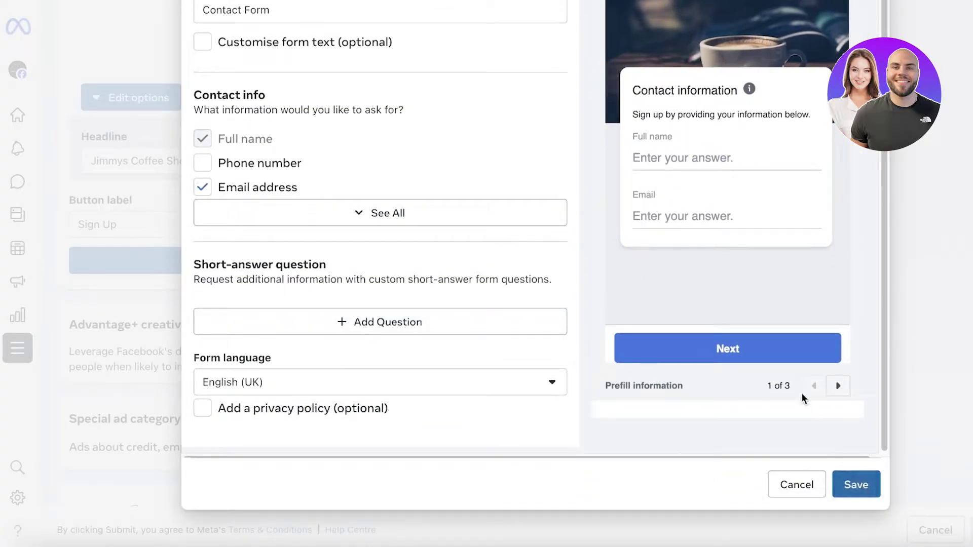
{"action": "left_click", "coordinate": [837, 387]}
{"action": "left_click", "coordinate": [837, 388]}
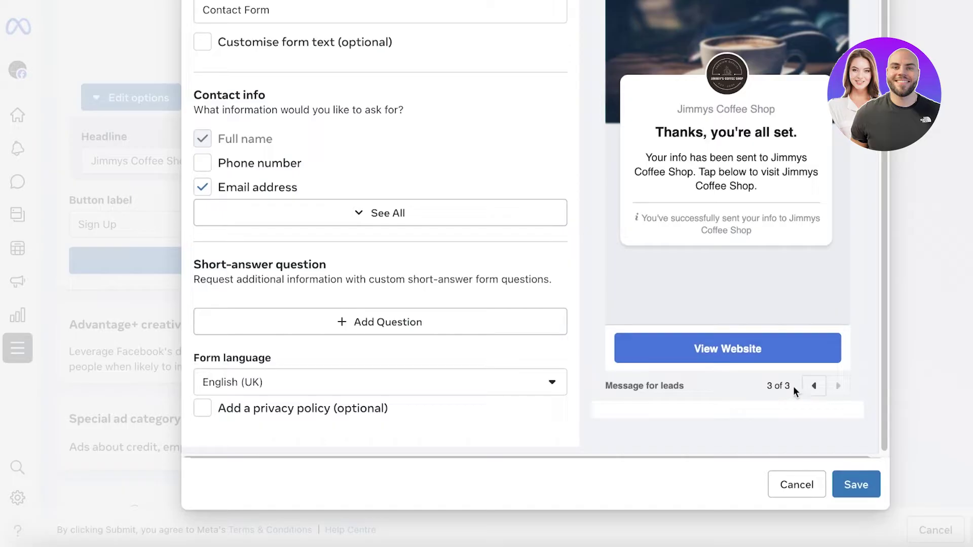
{"action": "left_click", "coordinate": [814, 386]}
{"action": "left_click", "coordinate": [814, 386]}
{"action": "scroll", "coordinate": [441, 345], "scroll_direction": "up", "scroll_amount": 1}
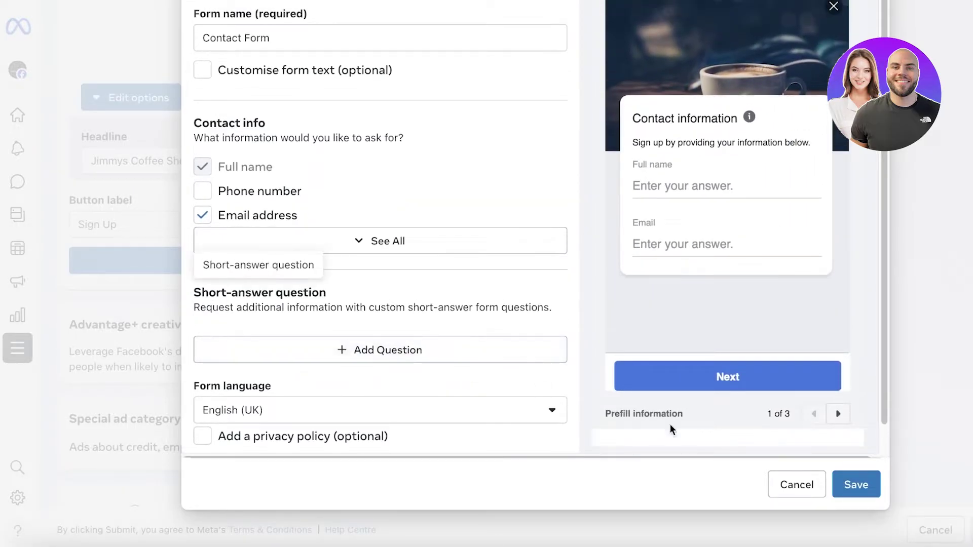
{"action": "left_click", "coordinate": [859, 483]}
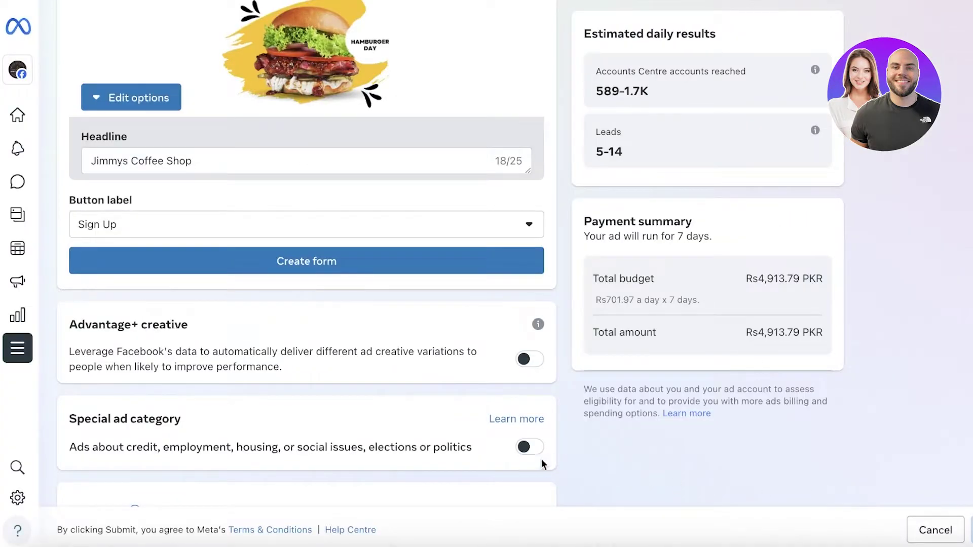
- Open the media library to add images to the ad
{"action": "scroll", "coordinate": [337, 370], "scroll_direction": "down", "scroll_amount": 8}
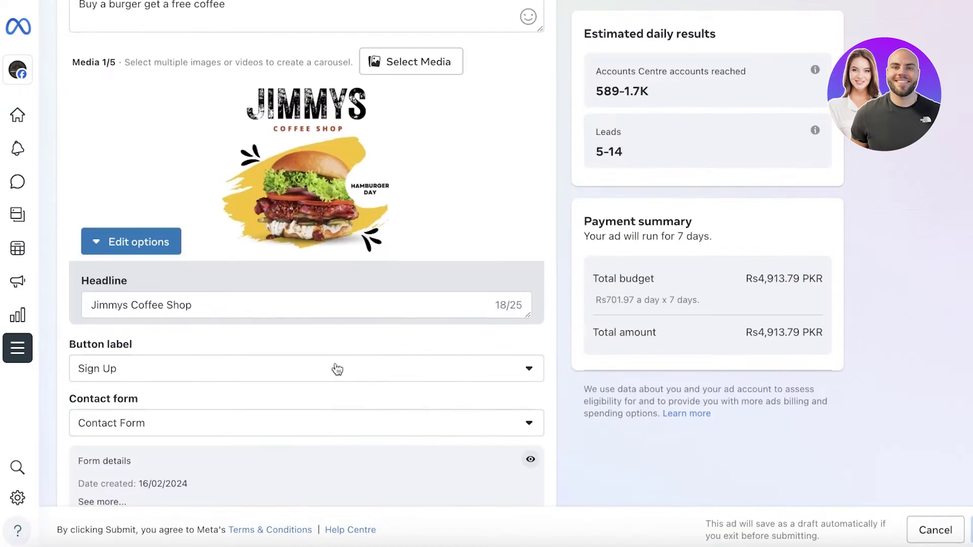
{"action": "scroll", "coordinate": [337, 369], "scroll_direction": "up", "scroll_amount": 4}
{"action": "scroll", "coordinate": [152, 462], "scroll_direction": "up", "scroll_amount": 1}
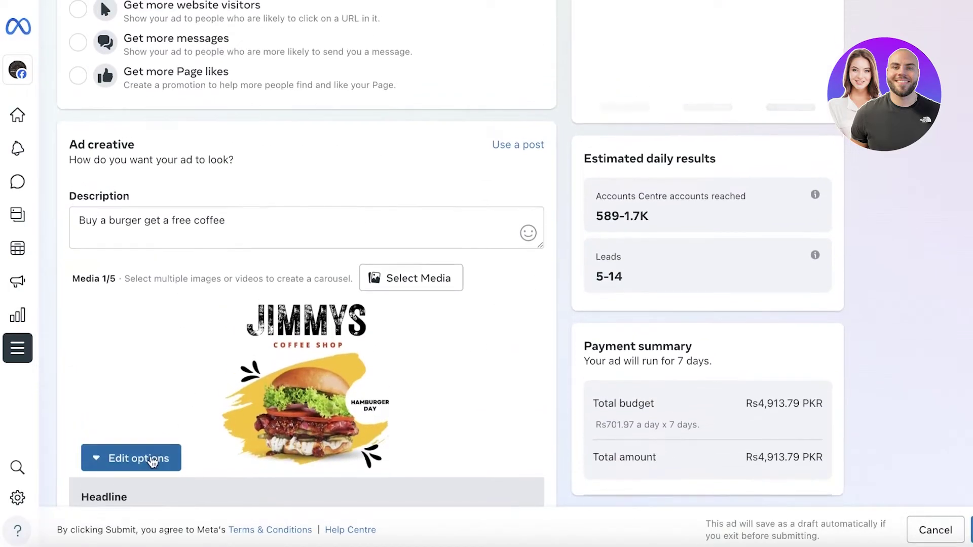
{"action": "left_click", "coordinate": [152, 459]}
{"action": "left_click", "coordinate": [396, 351]}
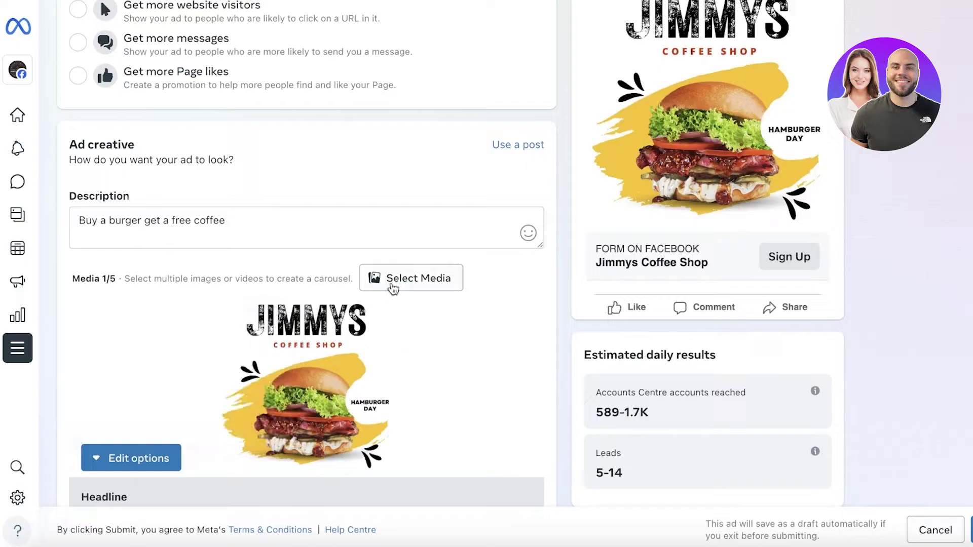
{"action": "left_click", "coordinate": [393, 287]}
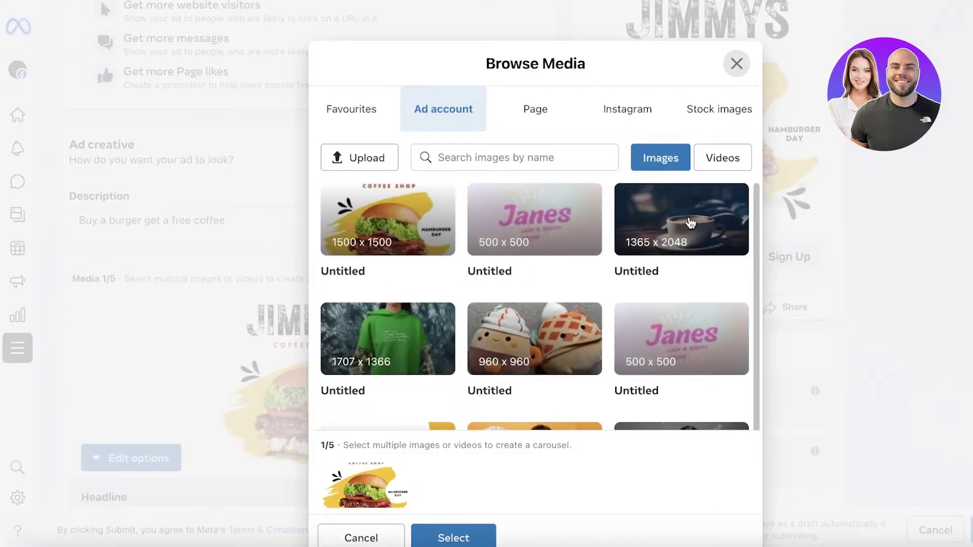
- Add the 1365 x 2048 coffee cup photo, drop the burger from the selection, and confirm
{"action": "scroll", "coordinate": [565, 311], "scroll_direction": "down", "scroll_amount": 5}
{"action": "scroll", "coordinate": [659, 264], "scroll_direction": "up", "scroll_amount": 5}
{"action": "scroll", "coordinate": [663, 262], "scroll_direction": "down", "scroll_amount": 3}
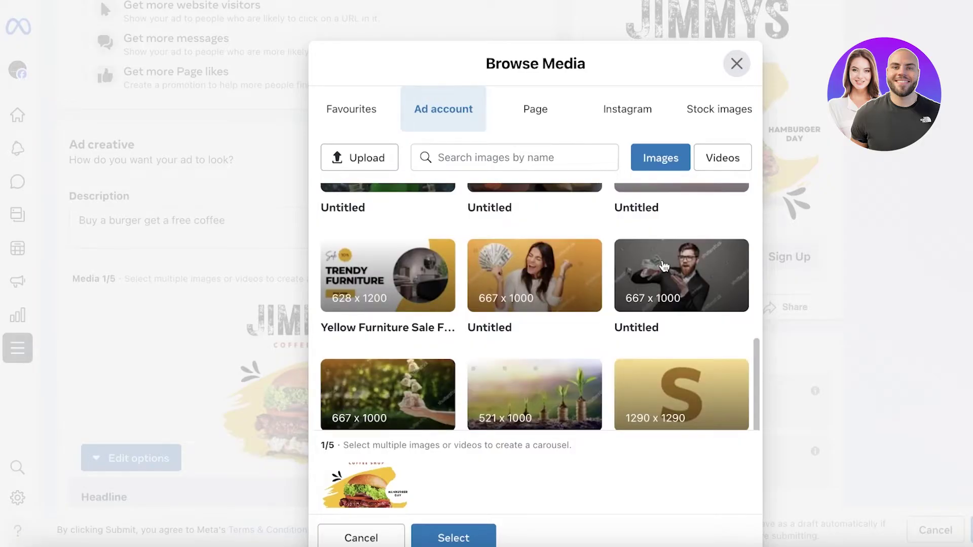
{"action": "scroll", "coordinate": [664, 266], "scroll_direction": "up", "scroll_amount": 5}
{"action": "left_click", "coordinate": [691, 229]}
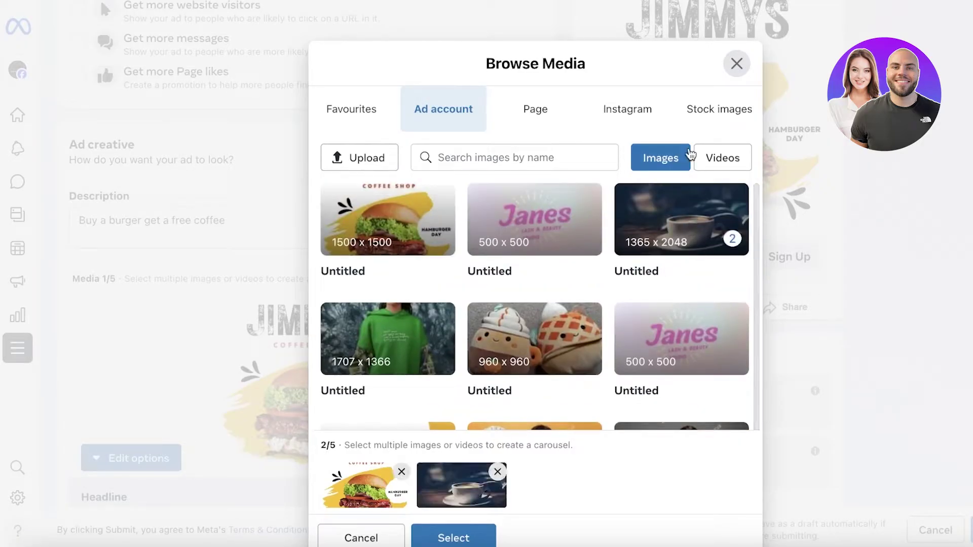
{"action": "left_click", "coordinate": [401, 472]}
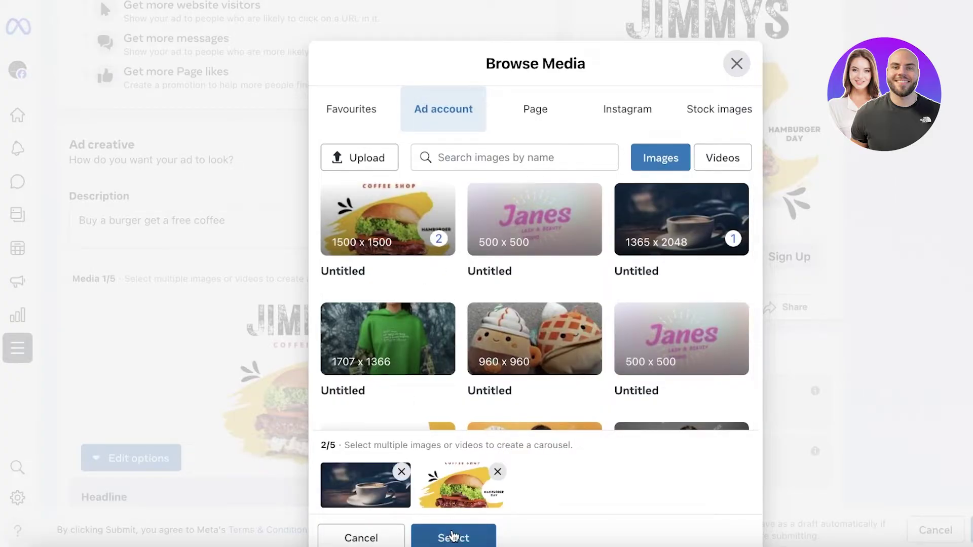
{"action": "left_click", "coordinate": [453, 536]}
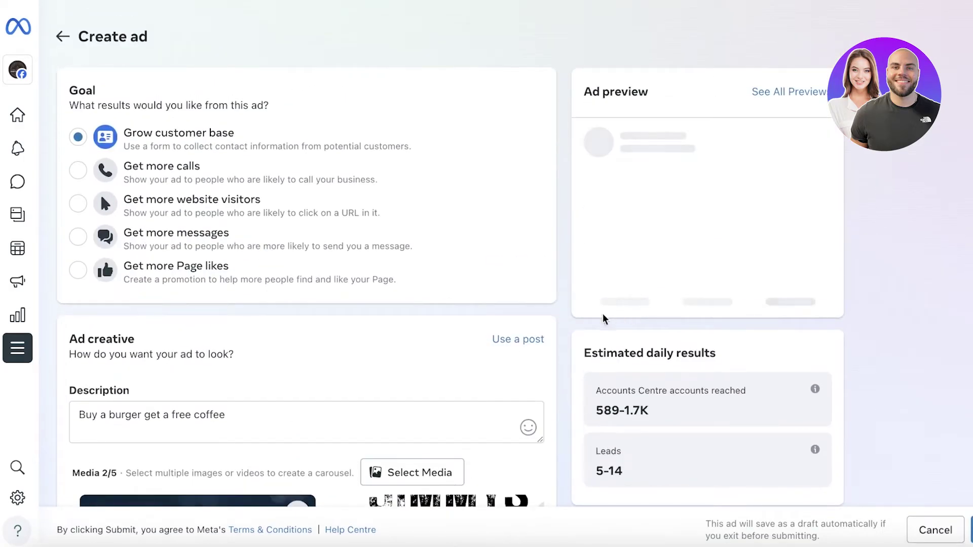
{"action": "scroll", "coordinate": [629, 273], "scroll_direction": "down", "scroll_amount": 1}
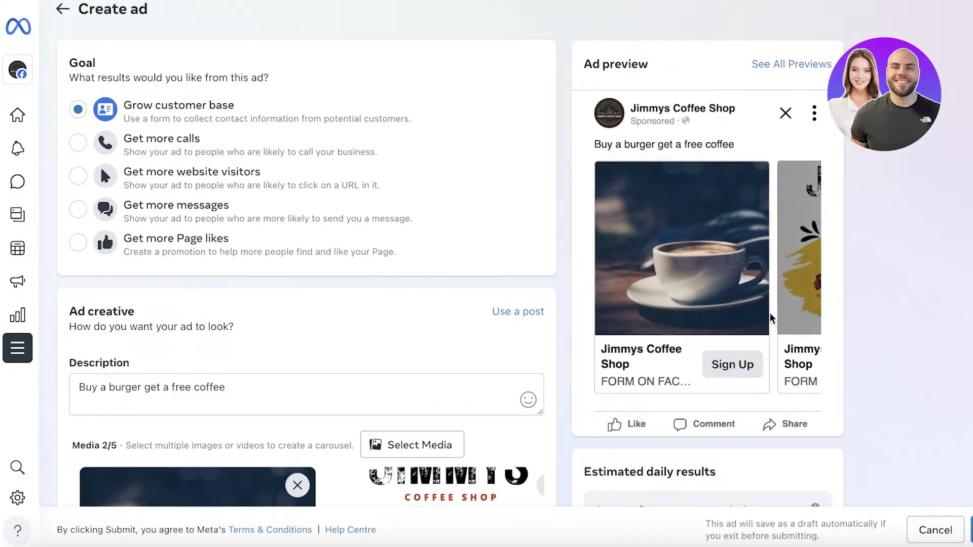
{"action": "scroll", "coordinate": [882, 328], "scroll_direction": "down", "scroll_amount": 6}
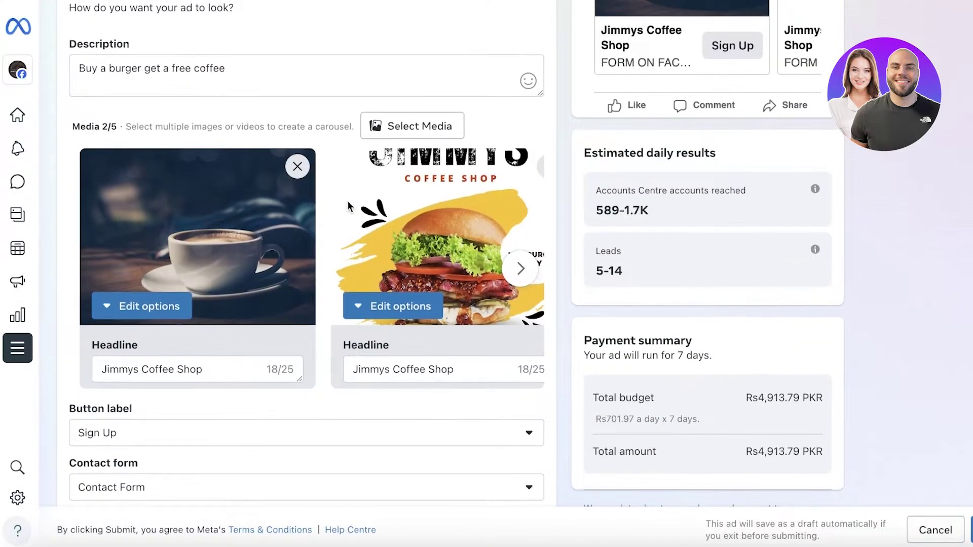
- Change the description to 'The best coffee shop in town. Were serving coffee from 7AM till 10PM with smash burger and more!'
{"action": "triple_click", "coordinate": [266, 83]}
{"action": "scroll", "coordinate": [359, 179], "scroll_direction": "up", "scroll_amount": 2}
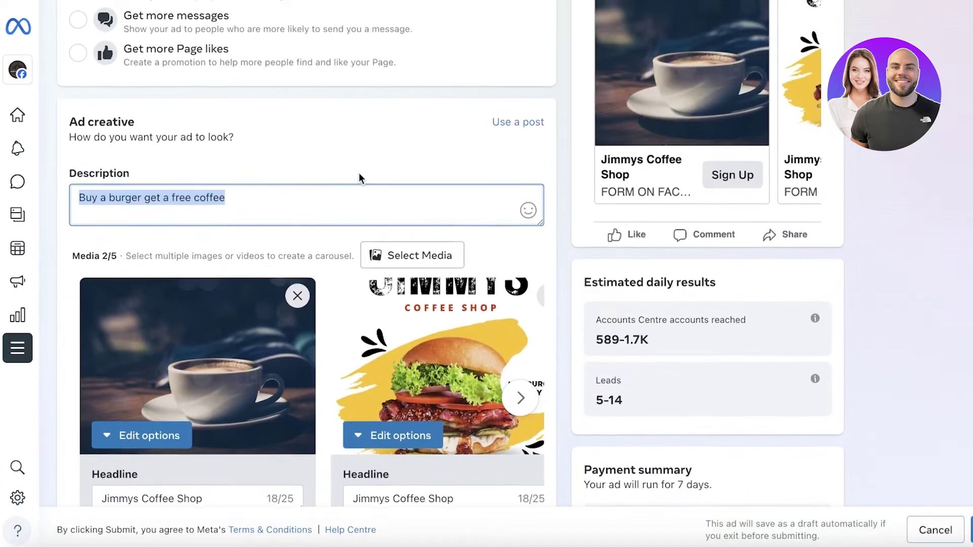
{"action": "scroll", "coordinate": [359, 179], "scroll_direction": "up", "scroll_amount": 3}
{"action": "key", "text": "BackSpace"}
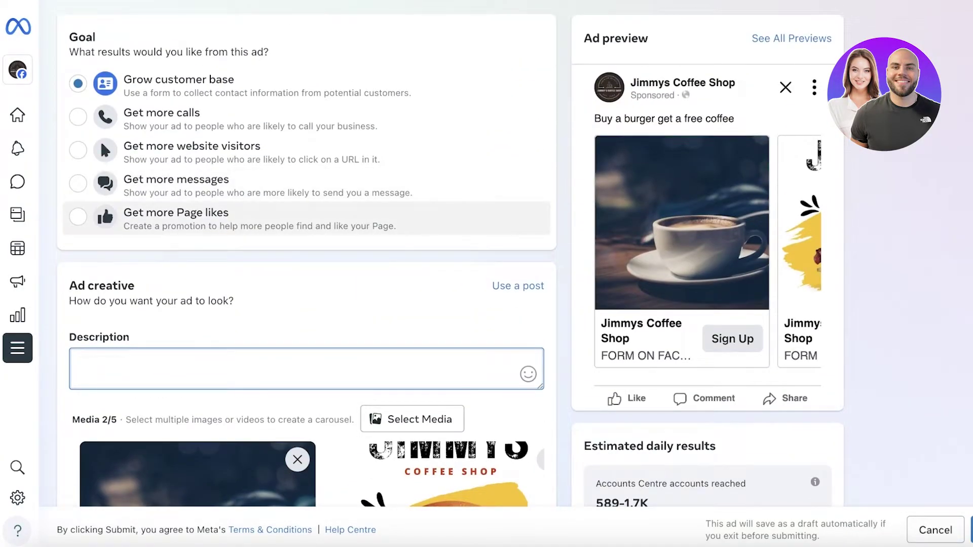
{"action": "type", "text": "The best coff"}
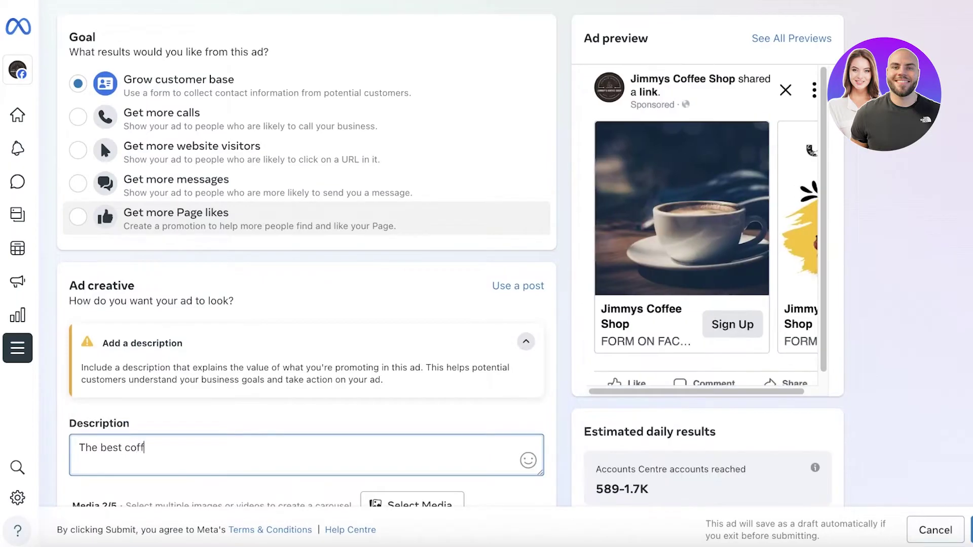
{"action": "type", "text": "ee shop in town. Were se"}
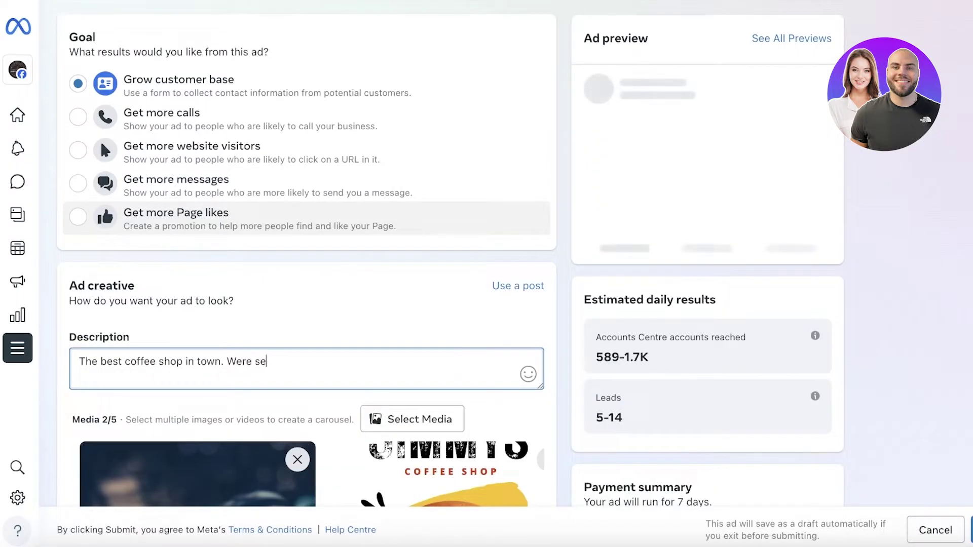
{"action": "type", "text": "rving coffee f"}
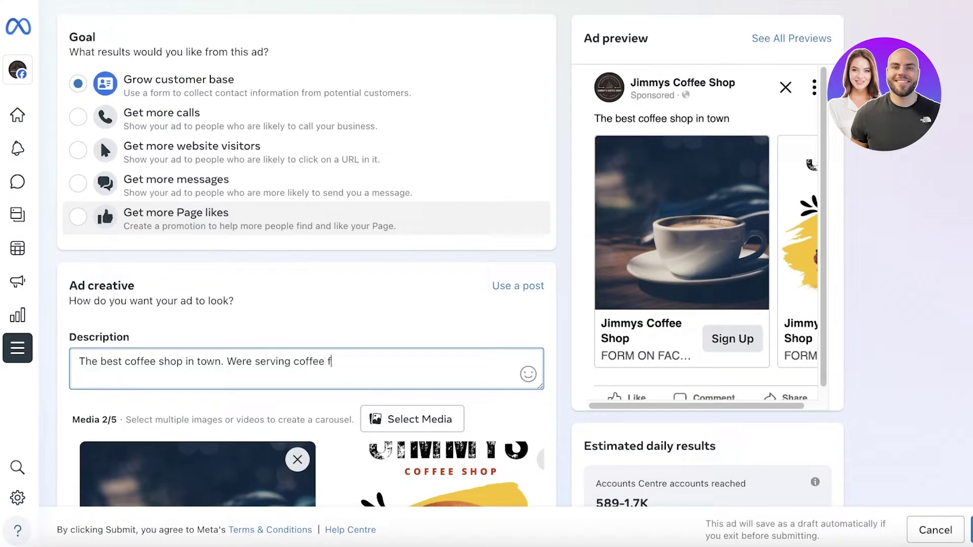
{"action": "type", "text": "rom 7AM till "}
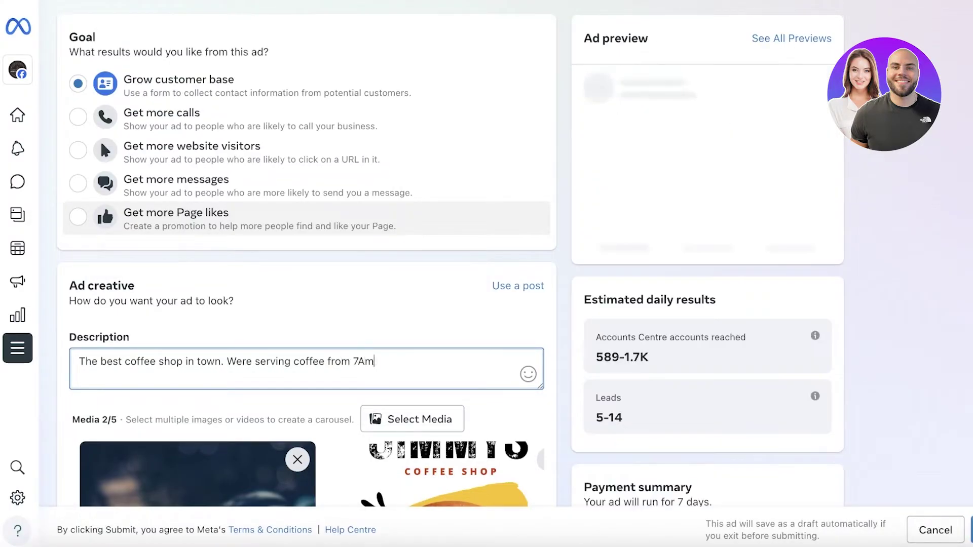
{"action": "type", "text": "10P"}
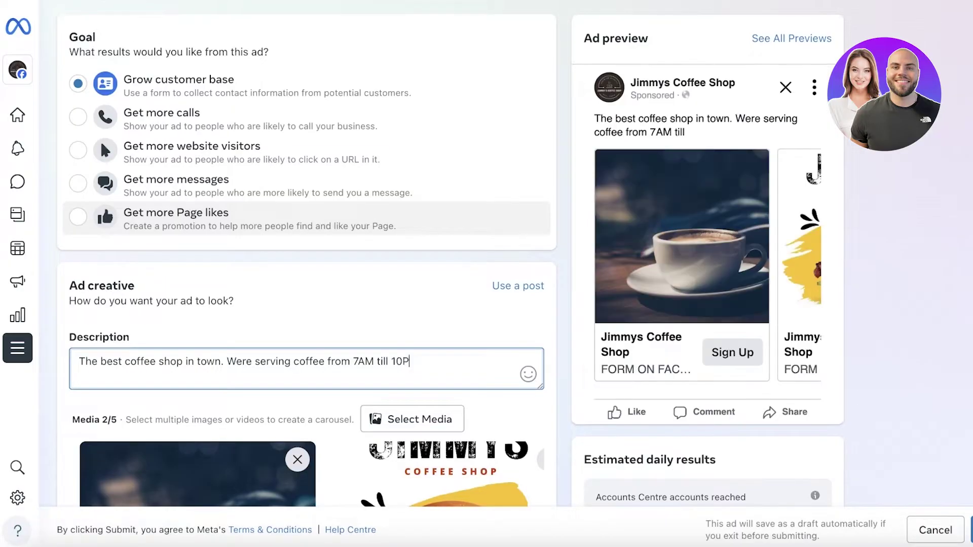
{"action": "type", "text": "M with all the t"}
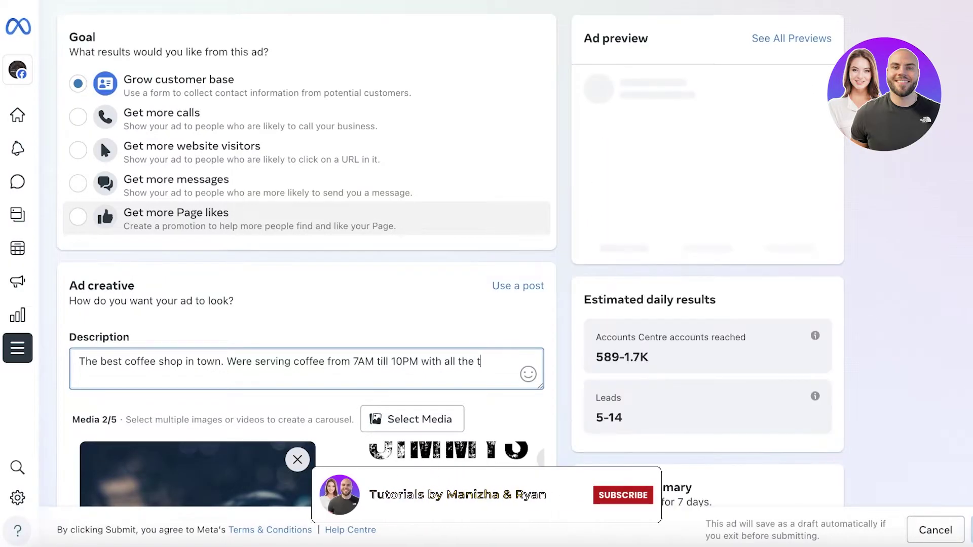
{"action": "key", "text": "BackSpace"}
{"action": "key", "text": "BackSpace"}
{"action": "key", "text": "BackSpace"}
{"action": "key", "text": "BackSpace"}
{"action": "key", "text": "BackSpace"}
{"action": "key", "text": "BackSpace"}
{"action": "key", "text": "BackSpace"}
{"action": "key", "text": "BackSpace"}
{"action": "key", "text": "BackSpace"}
{"action": "type", "text": "smash burg"}
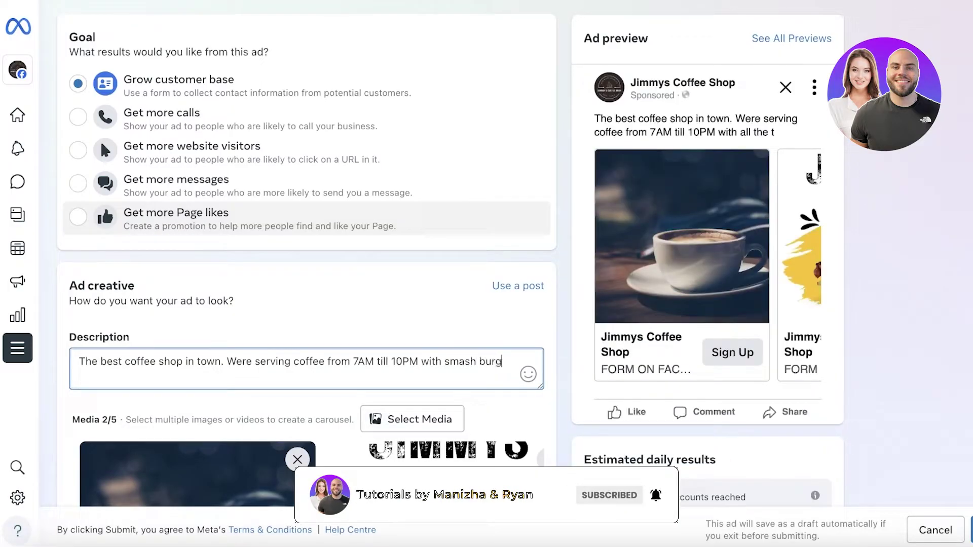
{"action": "type", "text": "er and more!"}
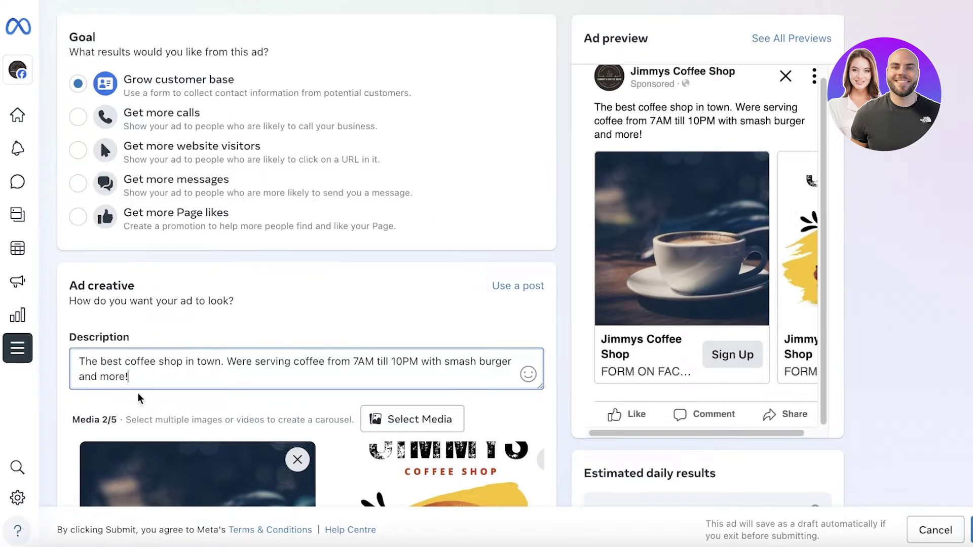
{"action": "scroll", "coordinate": [137, 399], "scroll_direction": "down", "scroll_amount": 7}
{"action": "scroll", "coordinate": [226, 304], "scroll_direction": "down", "scroll_amount": 3}
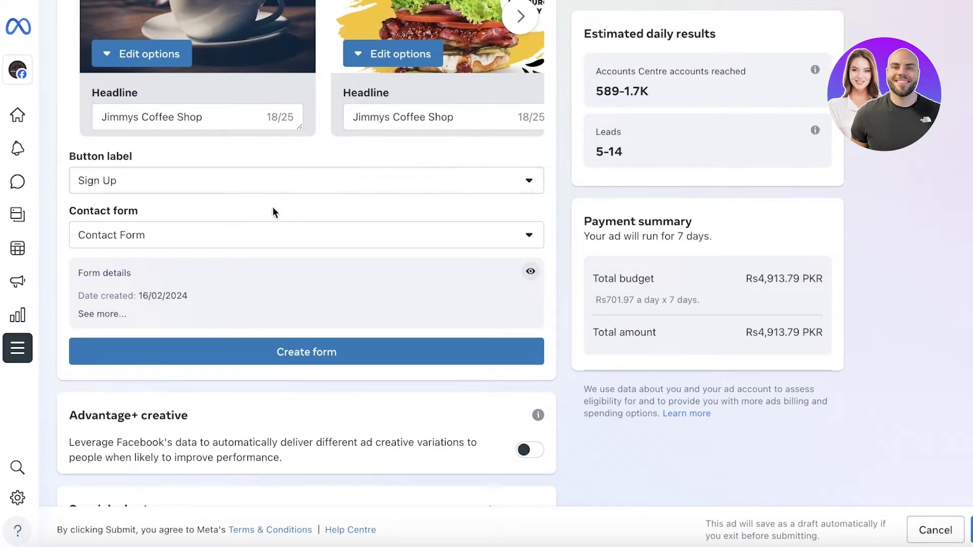
{"action": "scroll", "coordinate": [754, 189], "scroll_direction": "up", "scroll_amount": 1}
{"action": "scroll", "coordinate": [500, 278], "scroll_direction": "down", "scroll_amount": 3}
{"action": "scroll", "coordinate": [659, 177], "scroll_direction": "up", "scroll_amount": 3}
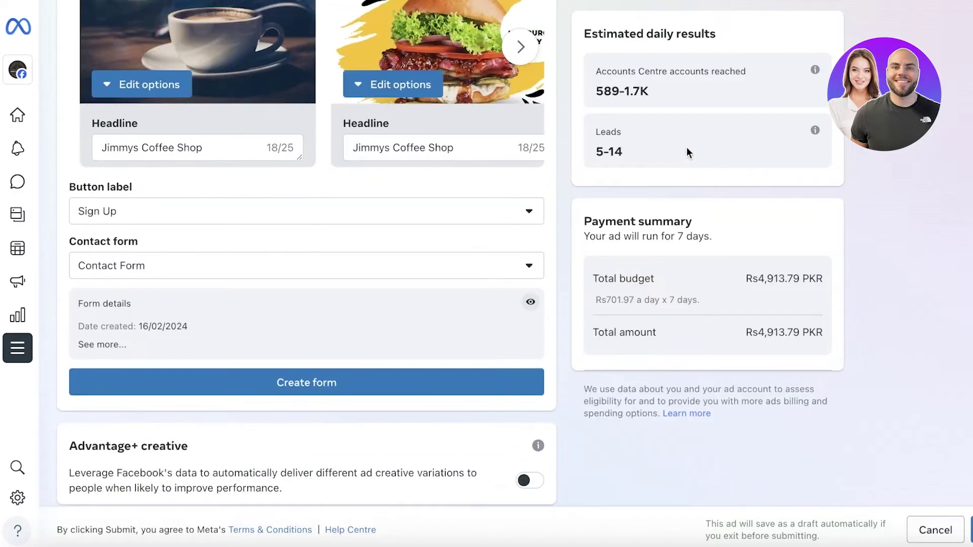
{"action": "scroll", "coordinate": [691, 78], "scroll_direction": "up", "scroll_amount": 3}
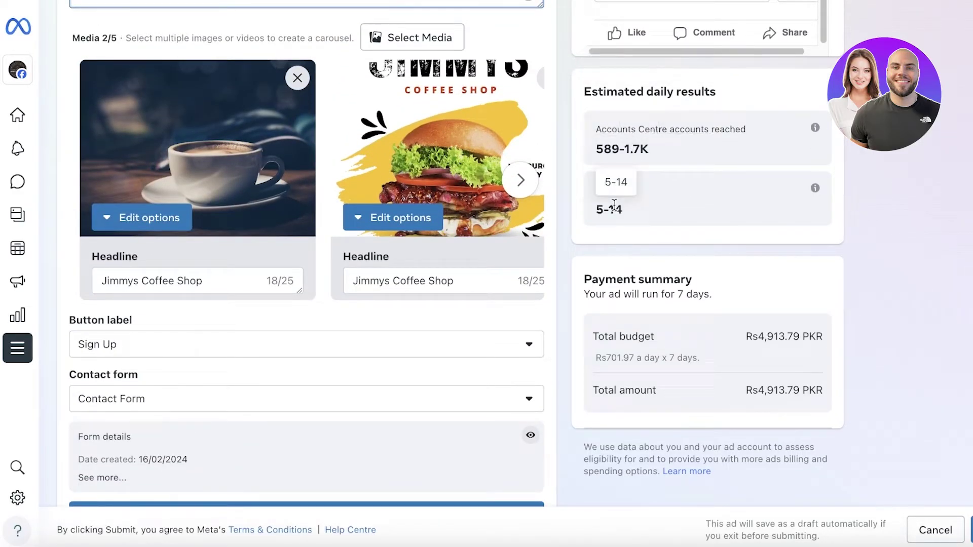
{"action": "scroll", "coordinate": [622, 400], "scroll_direction": "down", "scroll_amount": 4}
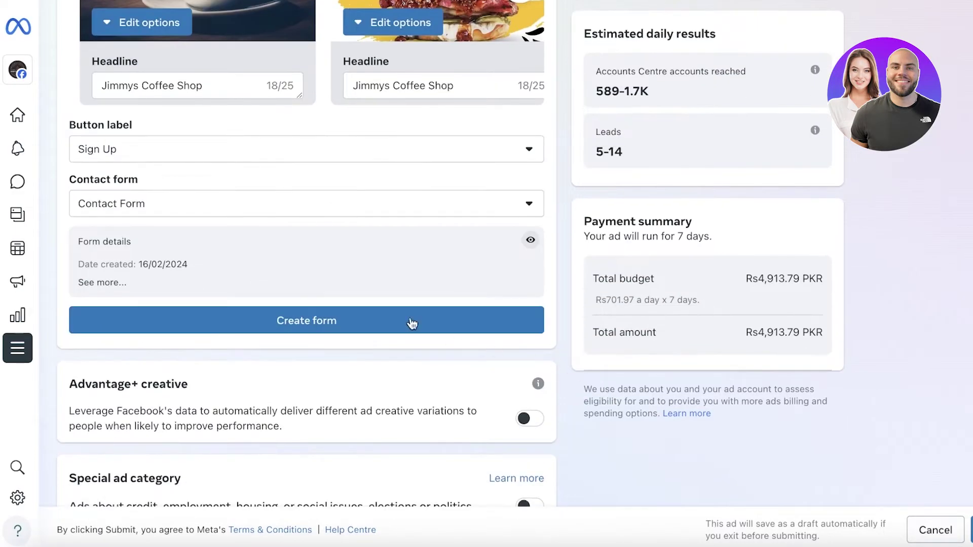
{"action": "scroll", "coordinate": [412, 324], "scroll_direction": "down", "scroll_amount": 4}
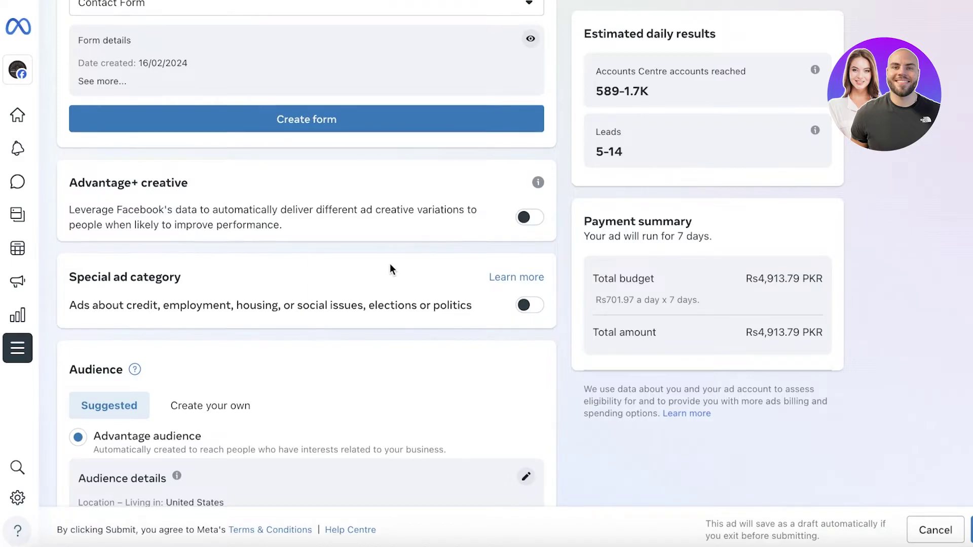
{"action": "scroll", "coordinate": [390, 263], "scroll_direction": "up", "scroll_amount": 15}
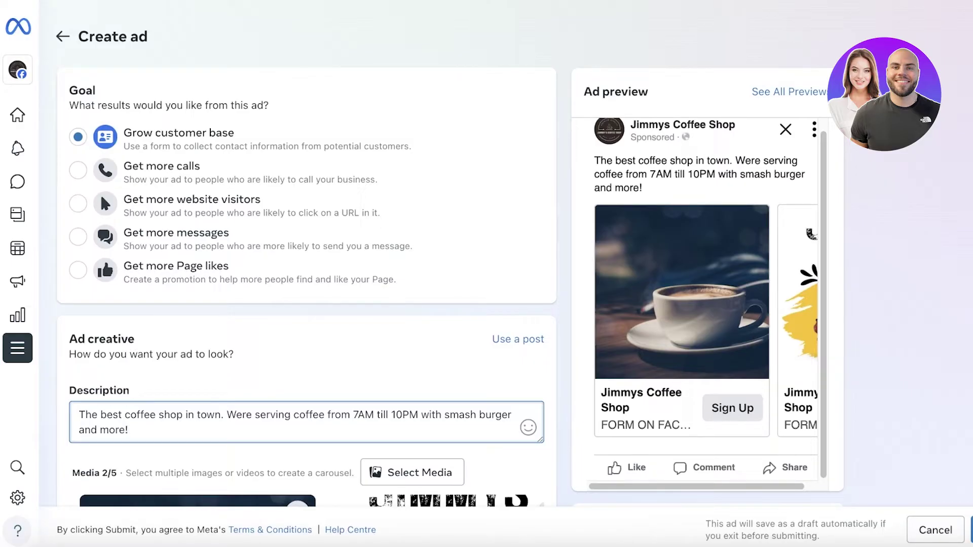
{"action": "scroll", "coordinate": [424, 335], "scroll_direction": "down", "scroll_amount": 10}
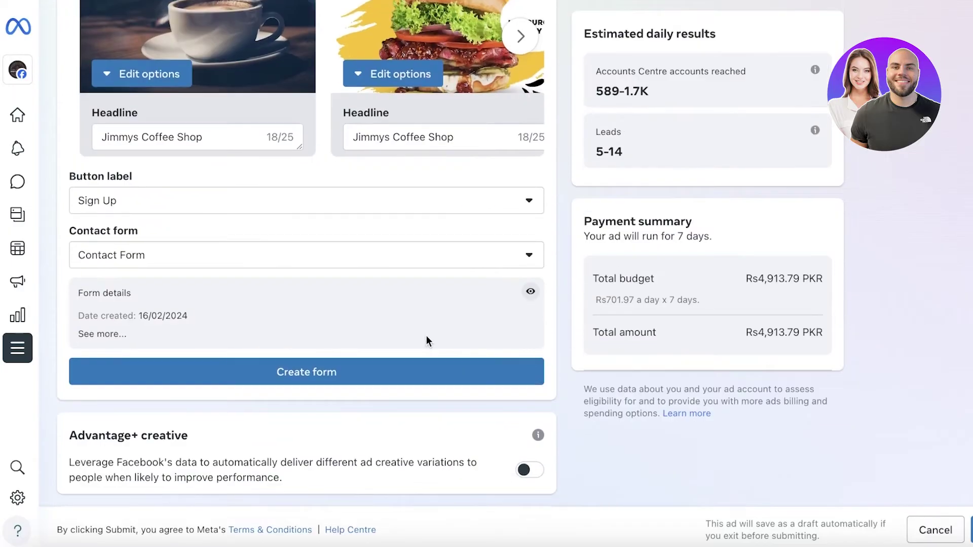
{"action": "scroll", "coordinate": [424, 345], "scroll_direction": "down", "scroll_amount": 5}
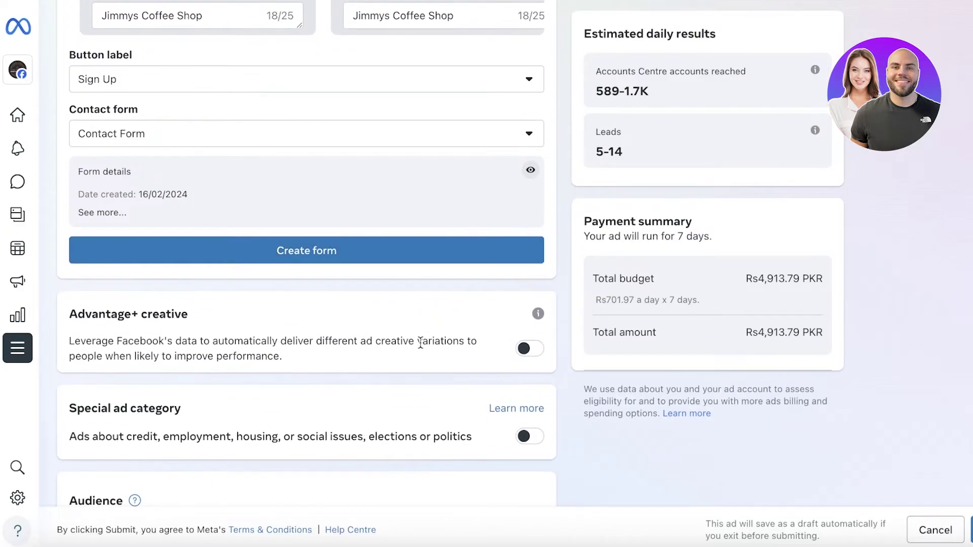
{"action": "left_click", "coordinate": [539, 212]}
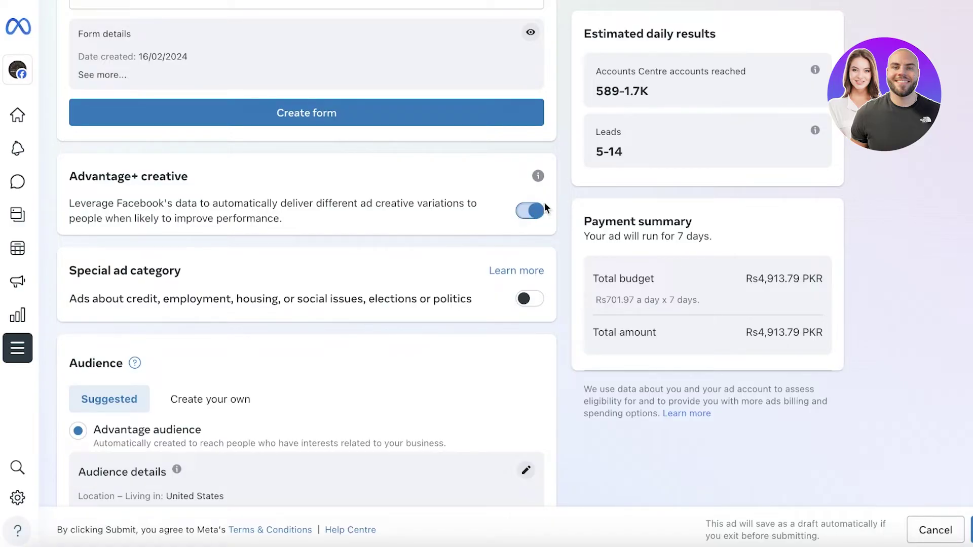
{"action": "left_click", "coordinate": [537, 212]}
{"action": "scroll", "coordinate": [377, 299], "scroll_direction": "down", "scroll_amount": 1}
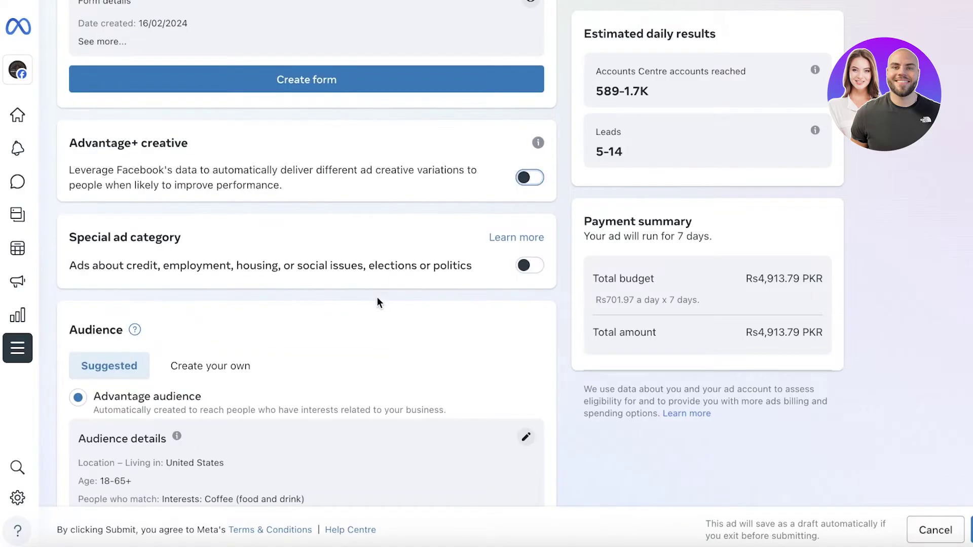
{"action": "left_click", "coordinate": [535, 265]}
{"action": "left_click", "coordinate": [489, 307]}
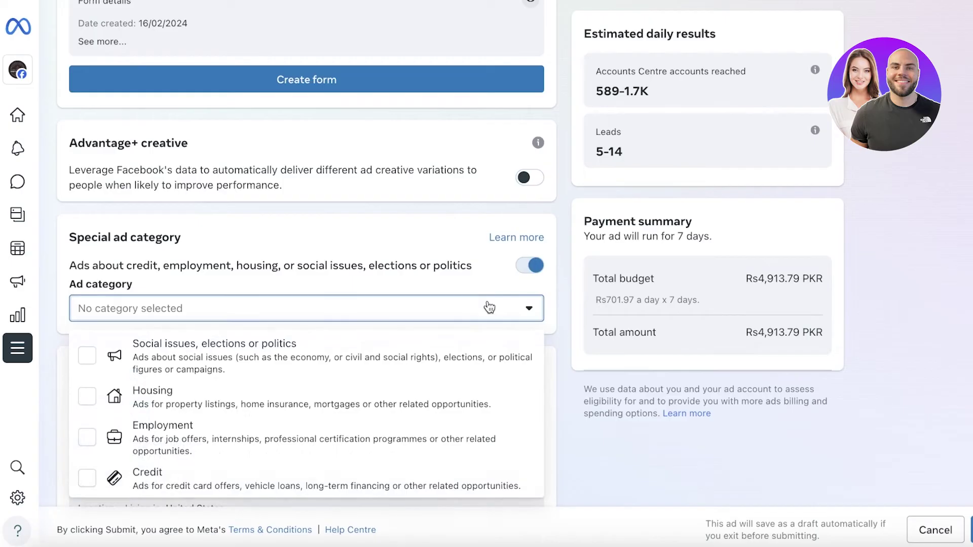
{"action": "left_click", "coordinate": [536, 265]}
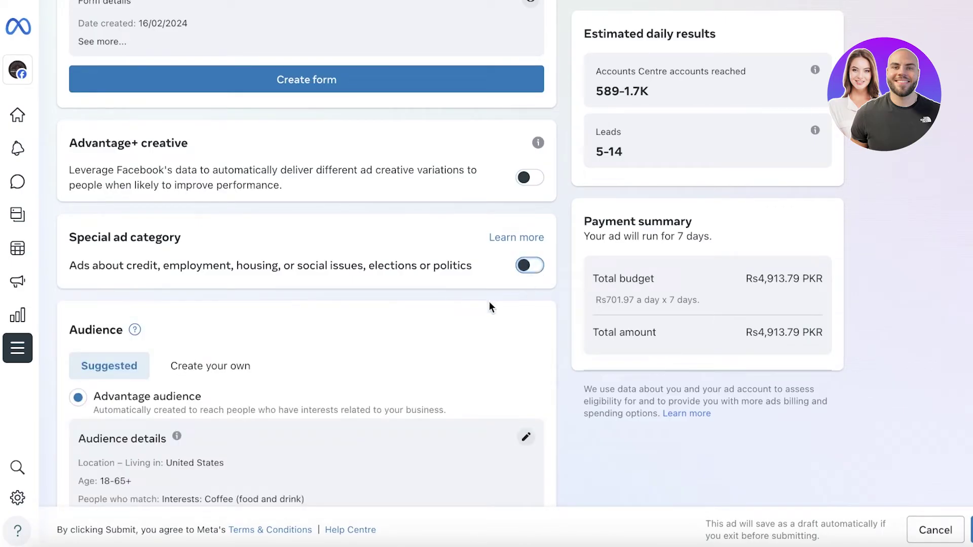
{"action": "scroll", "coordinate": [451, 349], "scroll_direction": "down", "scroll_amount": 2}
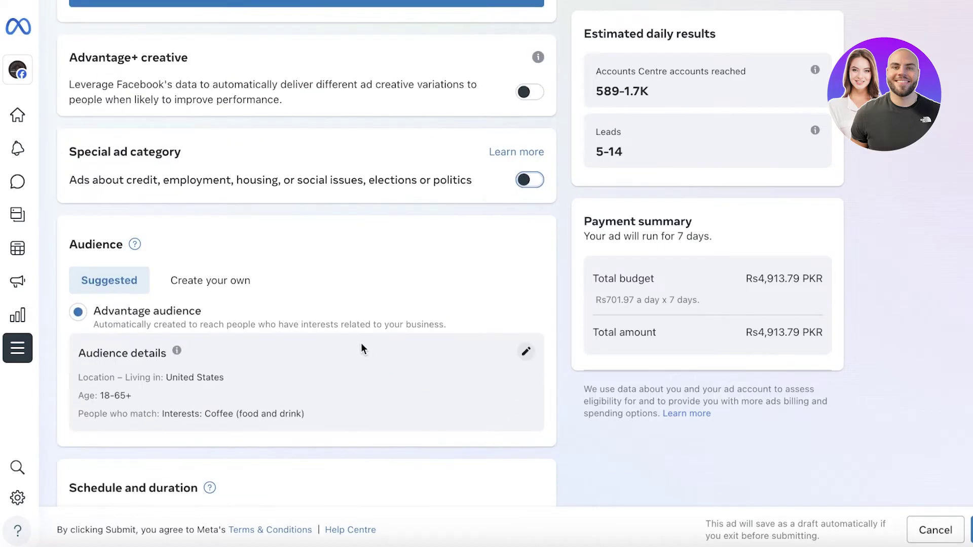
- Set the audience age range to 25–38
{"action": "scroll", "coordinate": [344, 322], "scroll_direction": "down", "scroll_amount": 3}
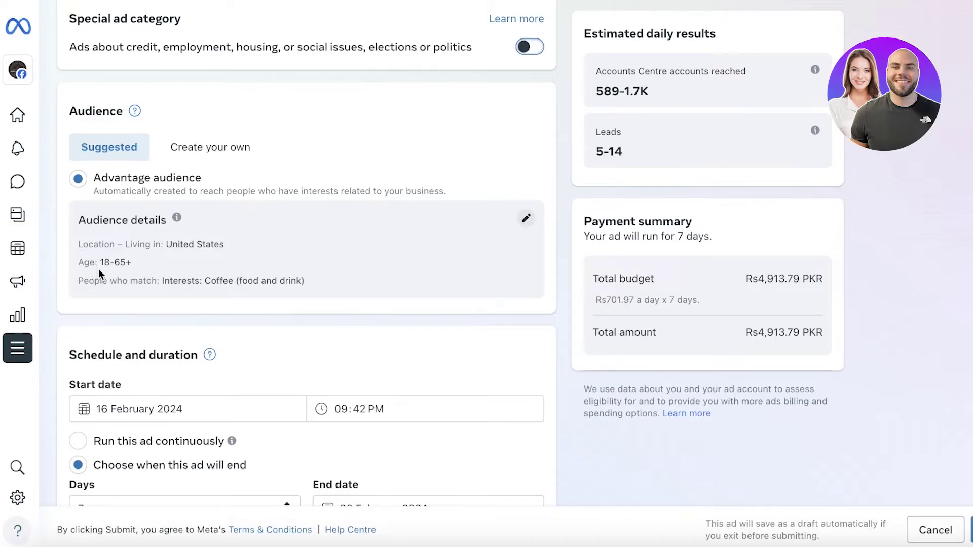
{"action": "left_click", "coordinate": [527, 220]}
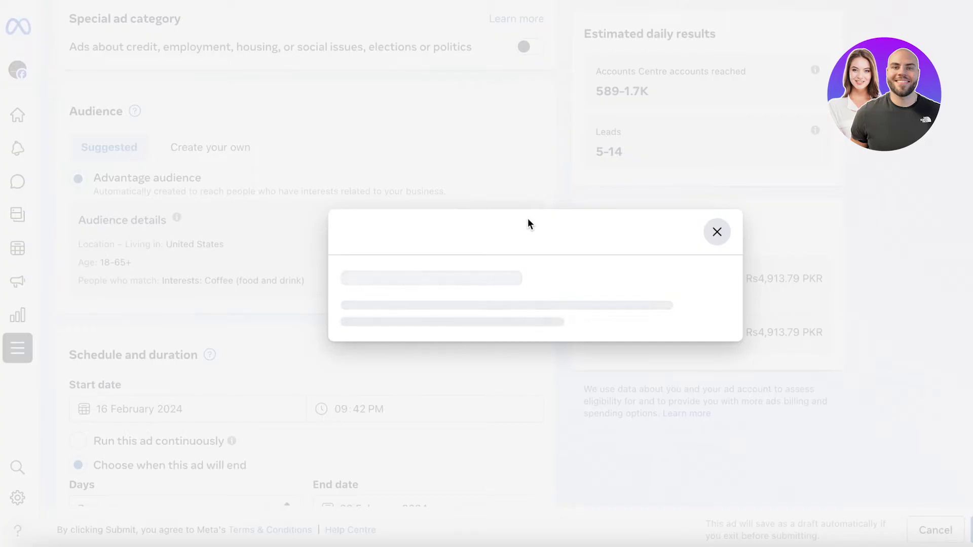
{"action": "scroll", "coordinate": [625, 220], "scroll_direction": "down", "scroll_amount": 1}
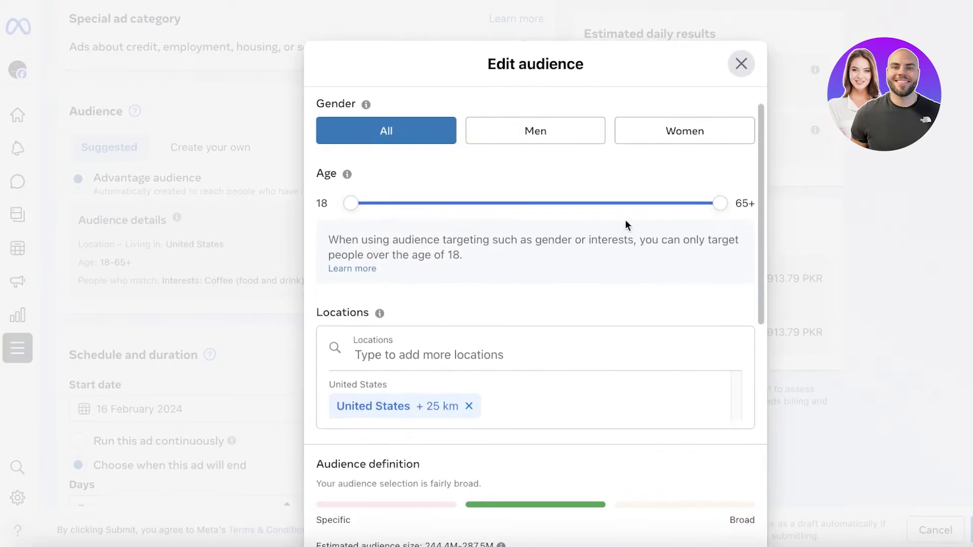
{"action": "left_click_drag", "start_coordinate": [720, 204], "coordinate": [476, 206]}
{"action": "left_click_drag", "start_coordinate": [342, 201], "coordinate": [405, 205]}
{"action": "left_click_drag", "start_coordinate": [487, 205], "coordinate": [509, 206]}
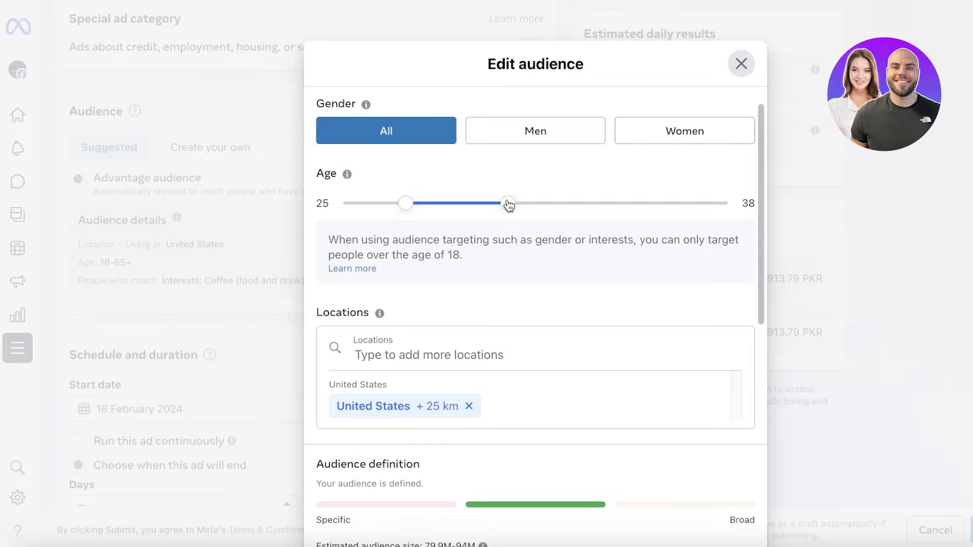
- Replace United States with Ohio, United States as the target location
{"action": "scroll", "coordinate": [488, 276], "scroll_direction": "down", "scroll_amount": 4}
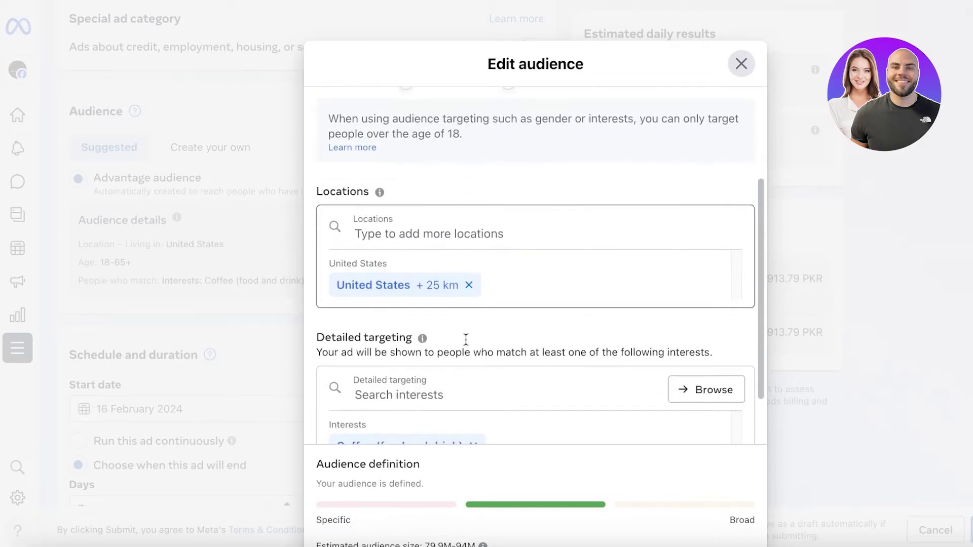
{"action": "scroll", "coordinate": [552, 334], "scroll_direction": "up", "scroll_amount": 4}
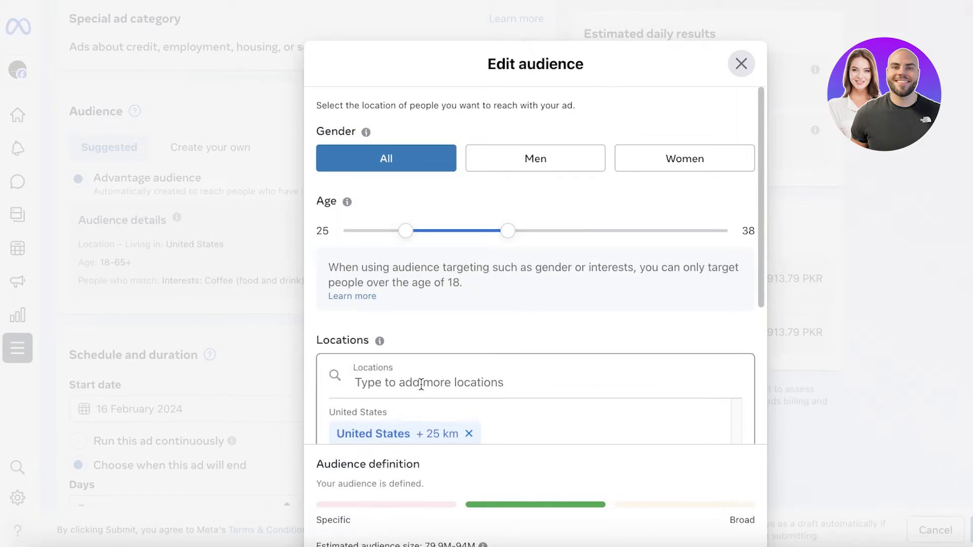
{"action": "scroll", "coordinate": [411, 381], "scroll_direction": "down", "scroll_amount": 4}
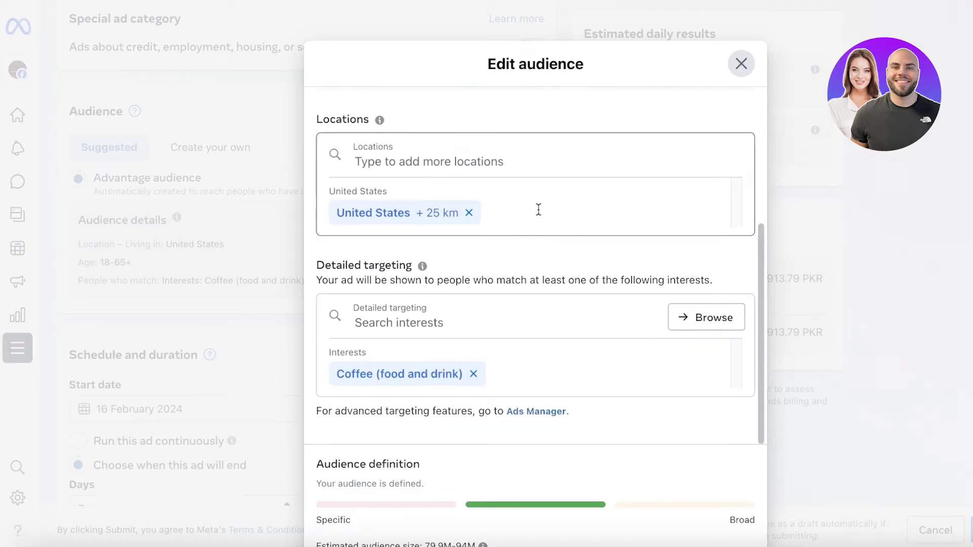
{"action": "left_click", "coordinate": [469, 213]}
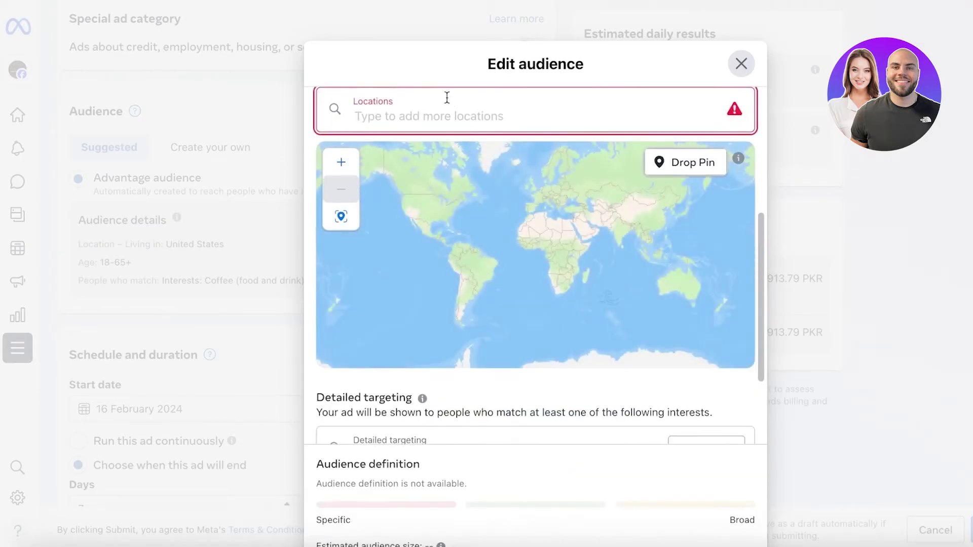
{"action": "type", "text": "toron"}
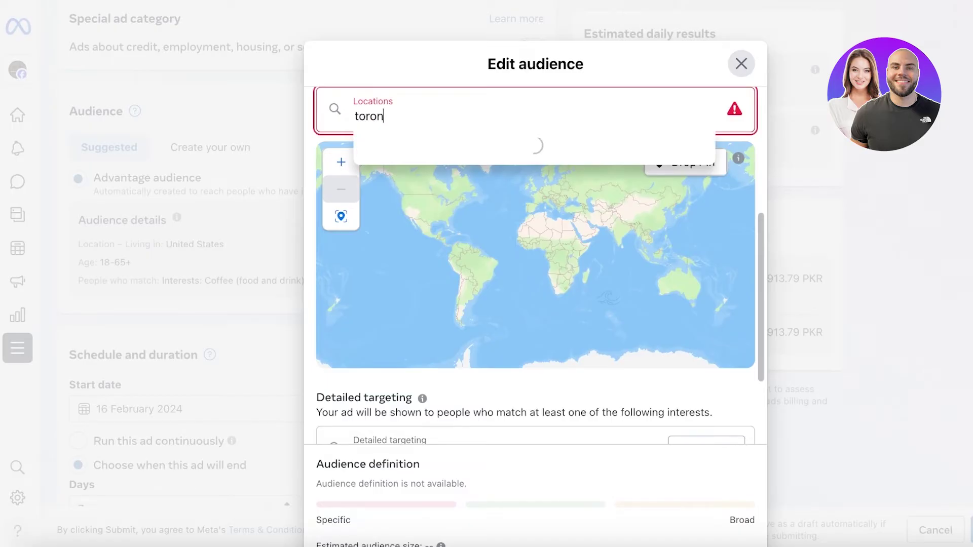
{"action": "key", "text": "ctrl+a"}
{"action": "type", "text": "ohoi"}
{"action": "key", "text": "BackSpace"}
{"action": "key", "text": "BackSpace"}
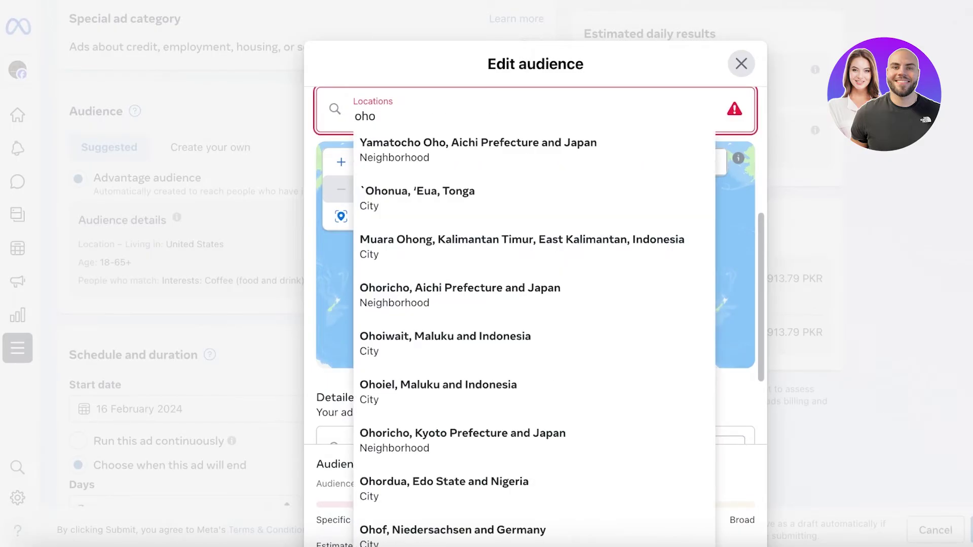
{"action": "type", "text": "io"}
{"action": "left_click", "coordinate": [412, 144]}
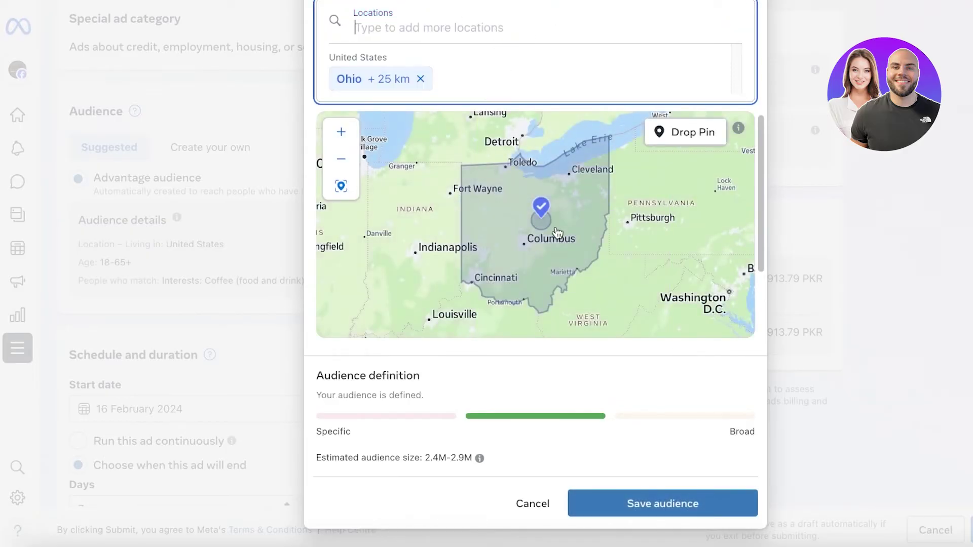
- Save the Ohio, ages 25–38 audience
{"action": "scroll", "coordinate": [558, 233], "scroll_direction": "up", "scroll_amount": 2}
{"action": "scroll", "coordinate": [558, 233], "scroll_direction": "up", "scroll_amount": 1}
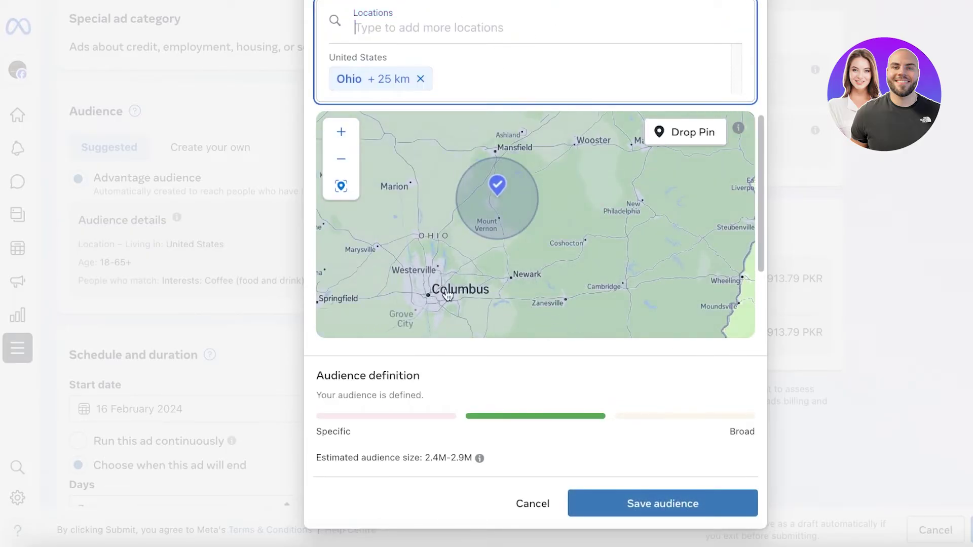
{"action": "scroll", "coordinate": [518, 217], "scroll_direction": "up", "scroll_amount": 2}
{"action": "scroll", "coordinate": [525, 210], "scroll_direction": "up", "scroll_amount": 3}
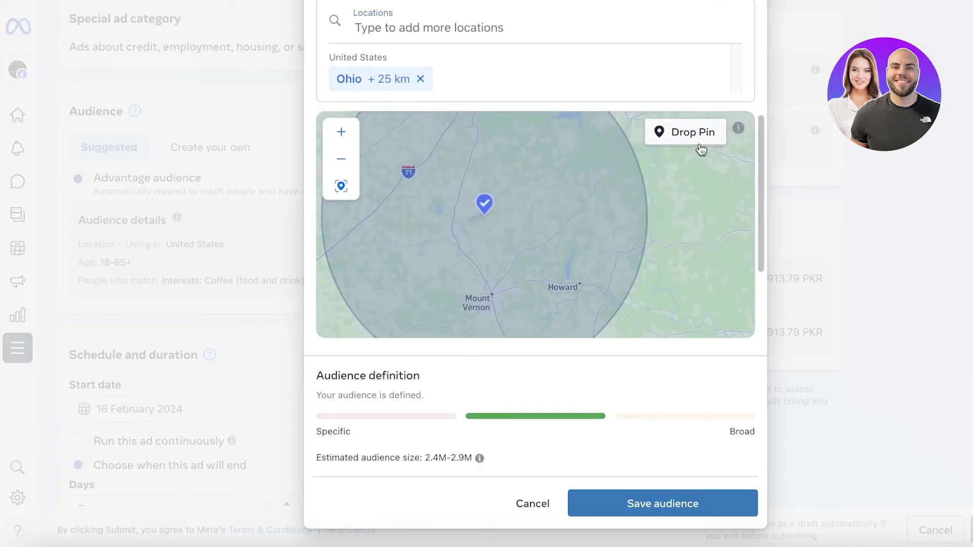
{"action": "scroll", "coordinate": [619, 430], "scroll_direction": "down", "scroll_amount": 1}
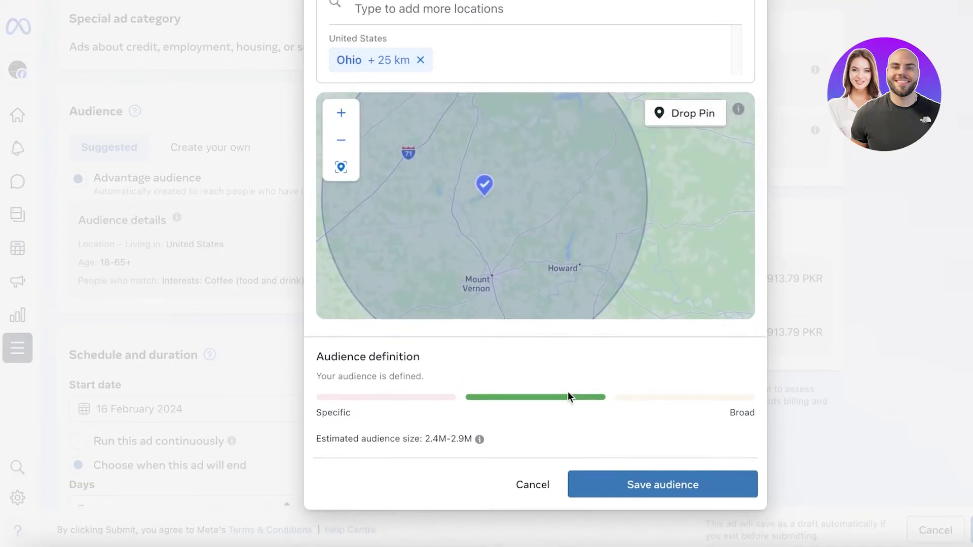
{"action": "left_click", "coordinate": [635, 482]}
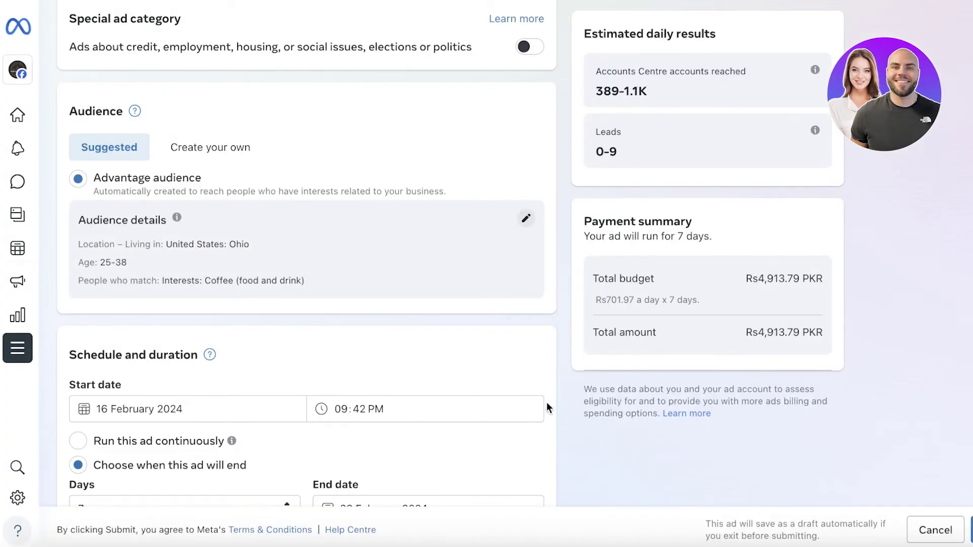
- Set the ad end date to 29 February 2024 for a 13-day run
{"action": "scroll", "coordinate": [317, 331], "scroll_direction": "down", "scroll_amount": 3}
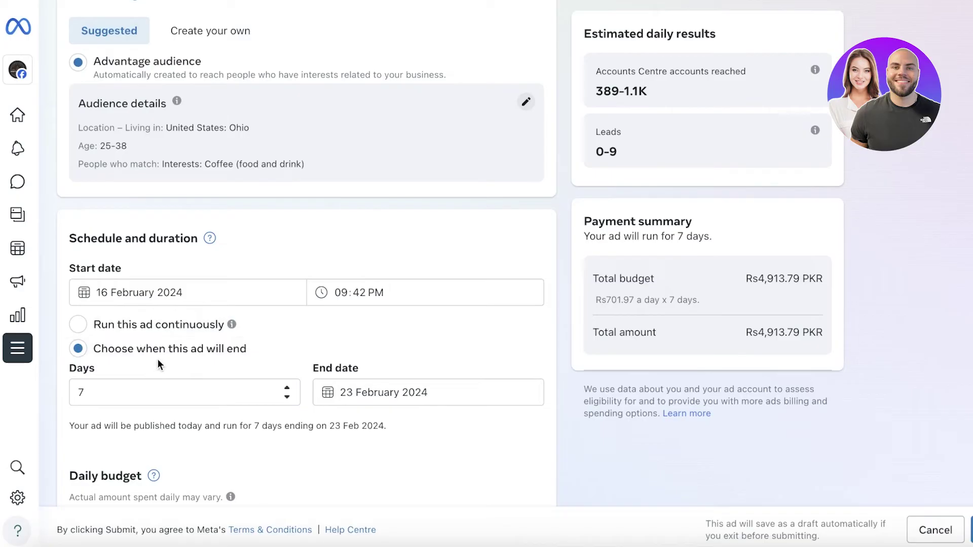
{"action": "left_click", "coordinate": [373, 393]}
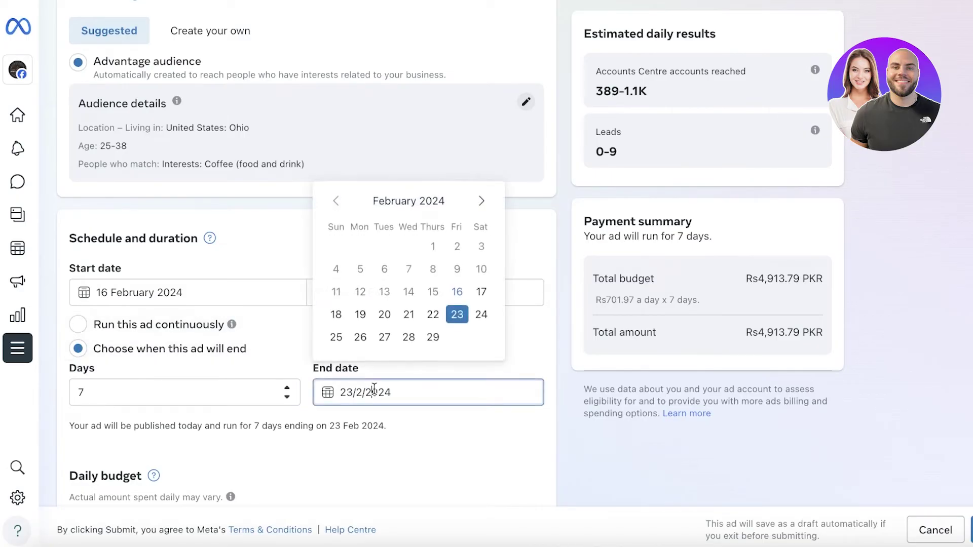
{"action": "left_click", "coordinate": [432, 338]}
{"action": "scroll", "coordinate": [198, 370], "scroll_direction": "down", "scroll_amount": 7}
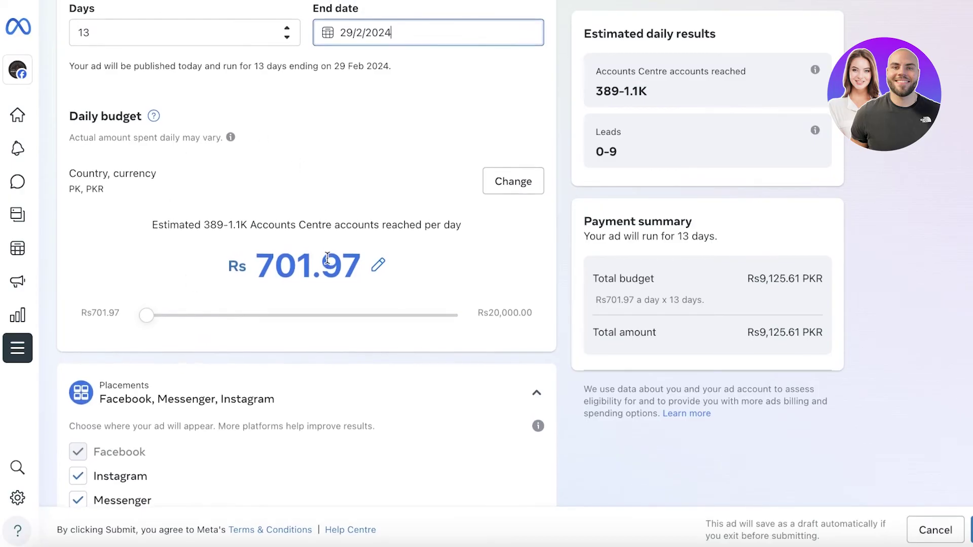
{"action": "scroll", "coordinate": [312, 239], "scroll_direction": "up", "scroll_amount": 1}
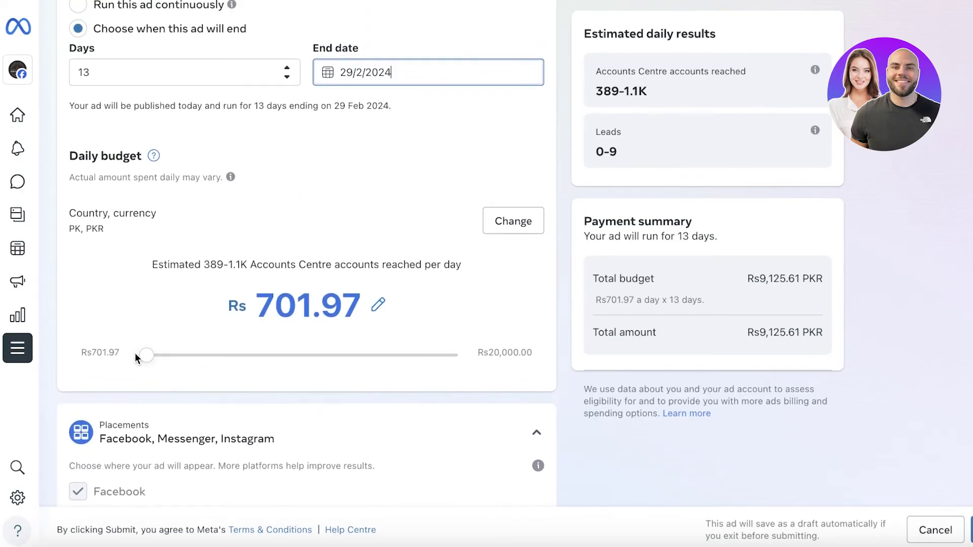
{"action": "scroll", "coordinate": [135, 355], "scroll_direction": "down", "scroll_amount": 4}
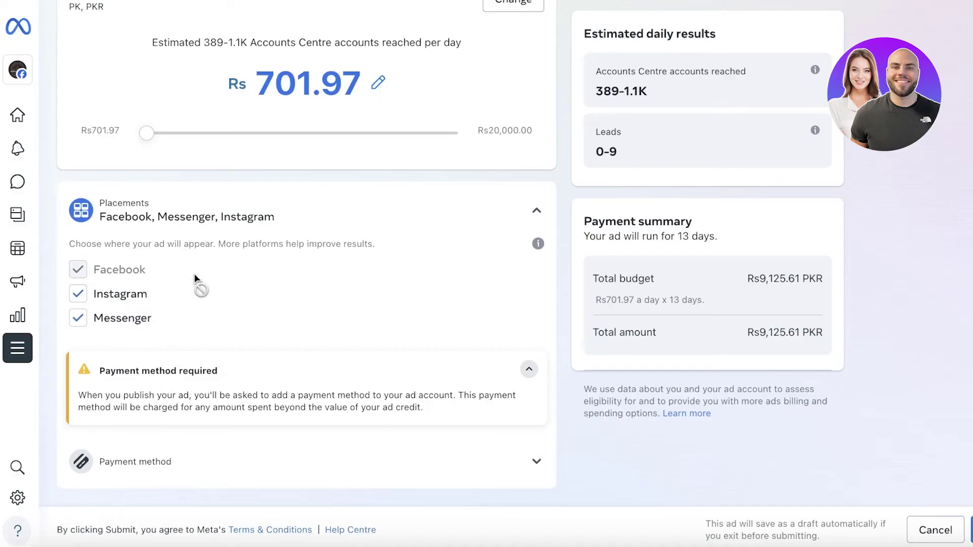
- Uncheck the Messenger placement, keeping Facebook and Instagram, and expand Payment method
{"action": "left_click", "coordinate": [77, 318]}
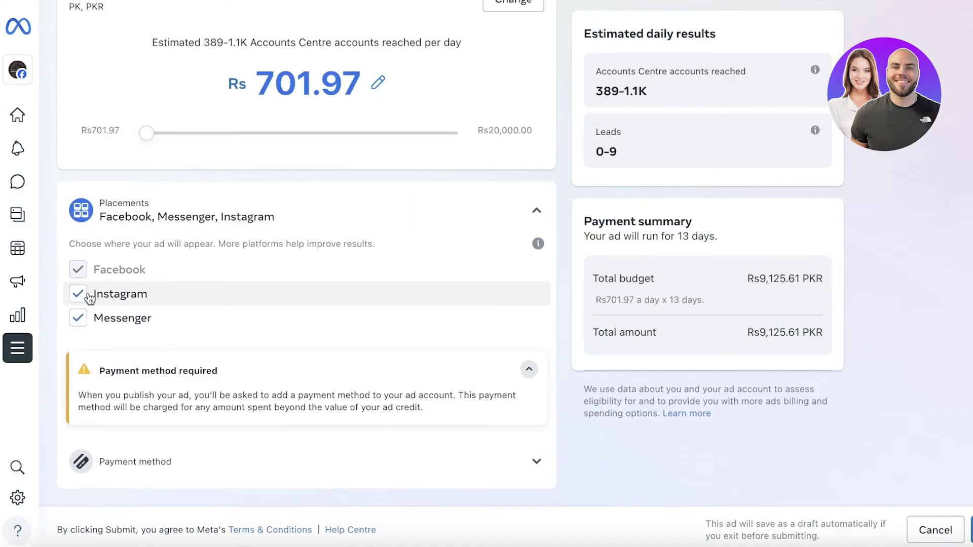
{"action": "left_click", "coordinate": [86, 326]}
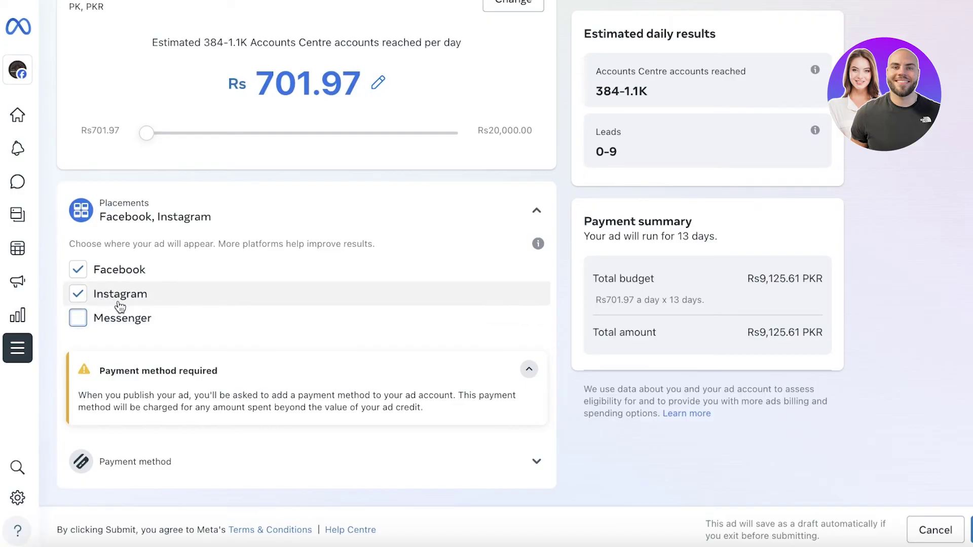
{"action": "left_click", "coordinate": [315, 462]}
{"action": "scroll", "coordinate": [316, 463], "scroll_direction": "down", "scroll_amount": 2}
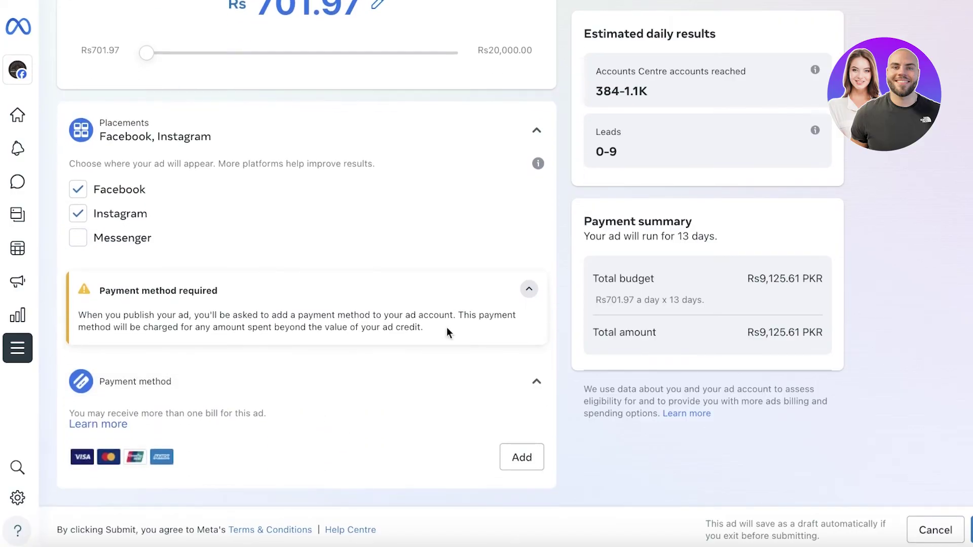
{"action": "scroll", "coordinate": [448, 332], "scroll_direction": "up", "scroll_amount": 15}
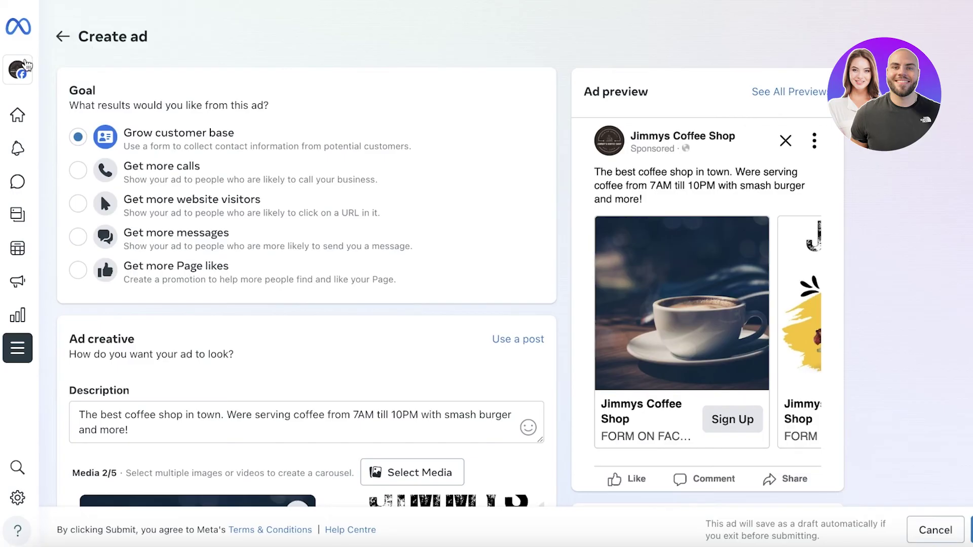
{"action": "left_click", "coordinate": [72, 76]}
{"action": "left_click", "coordinate": [331, 69]}
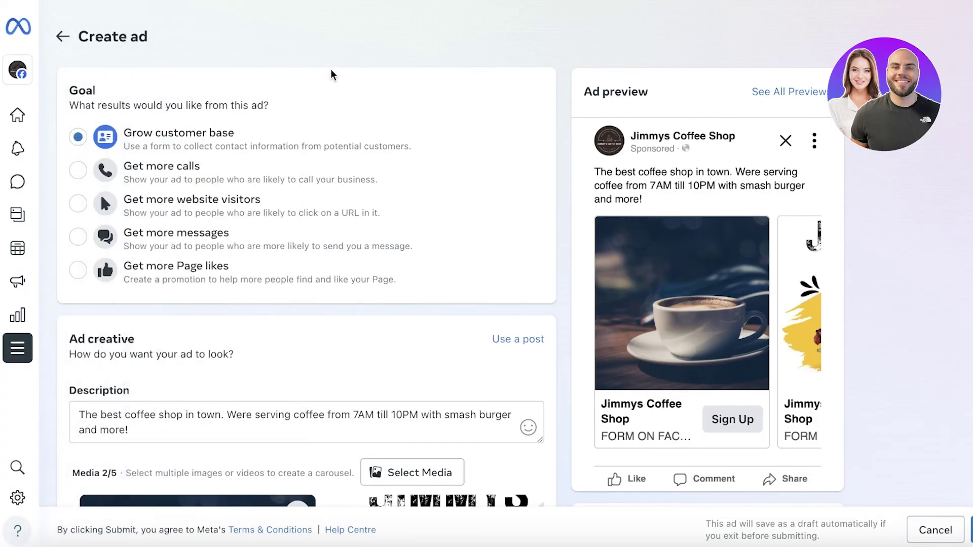